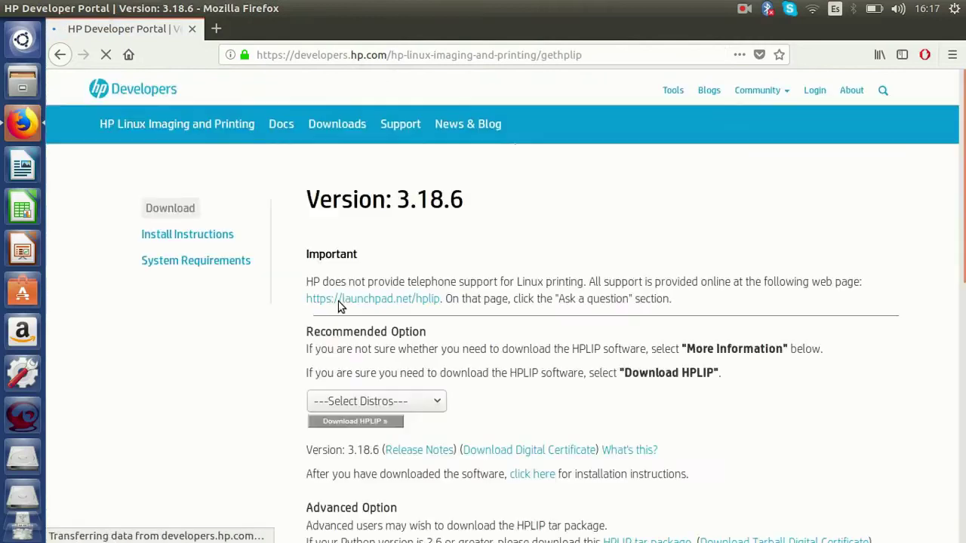
- Download the HPLIP 3.18.6 installer for the Ubuntu distro and save the hplip-3.18.6.run file
scroll(408, 242, "down", 4)
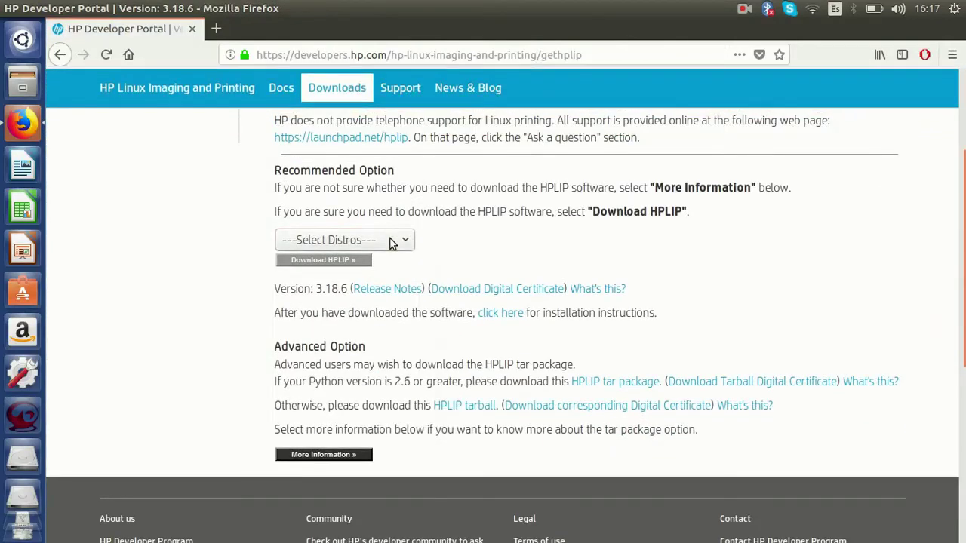
left_click(393, 242)
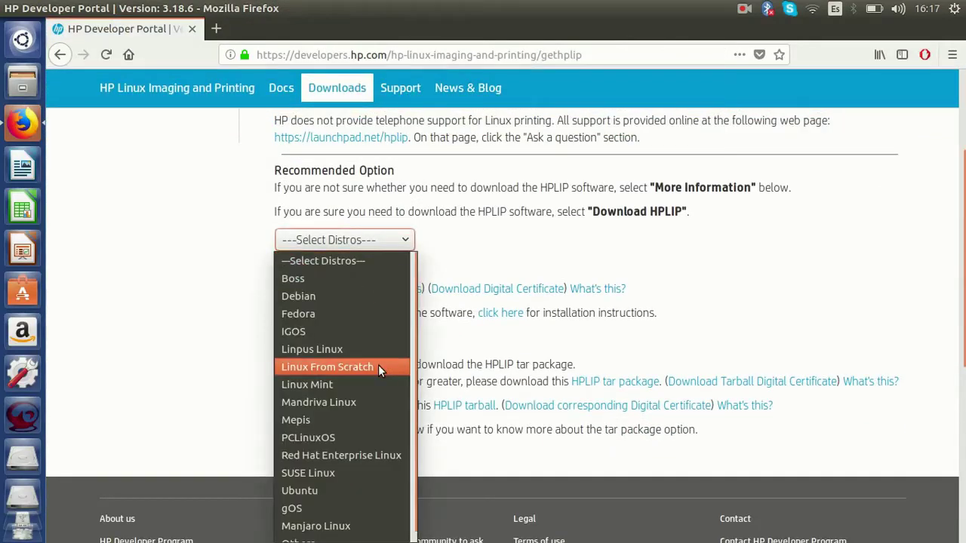
left_click(348, 487)
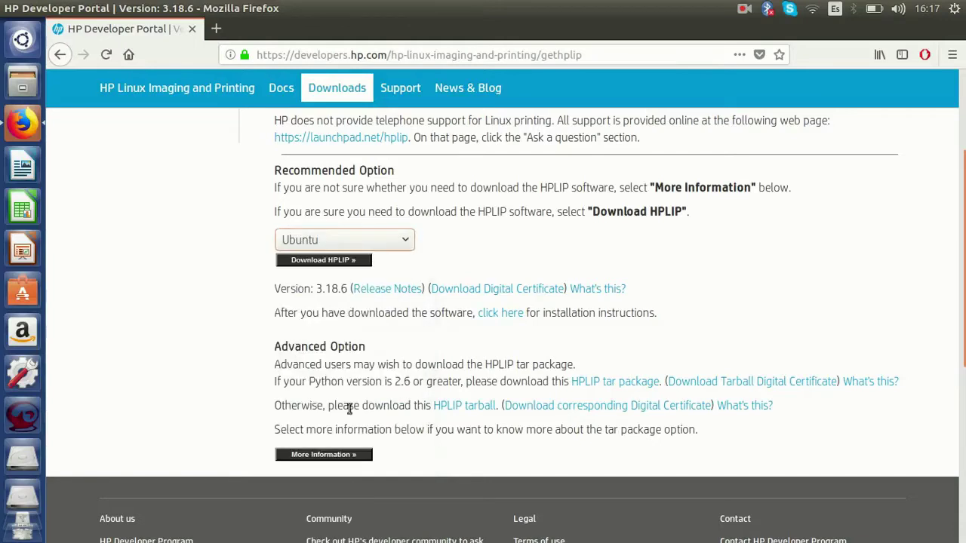
left_click(329, 265)
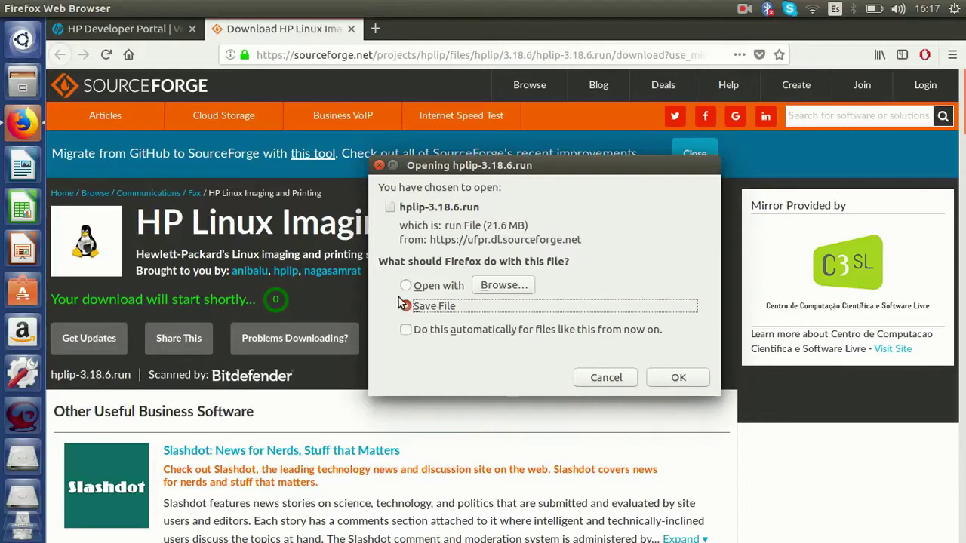
left_click(659, 375)
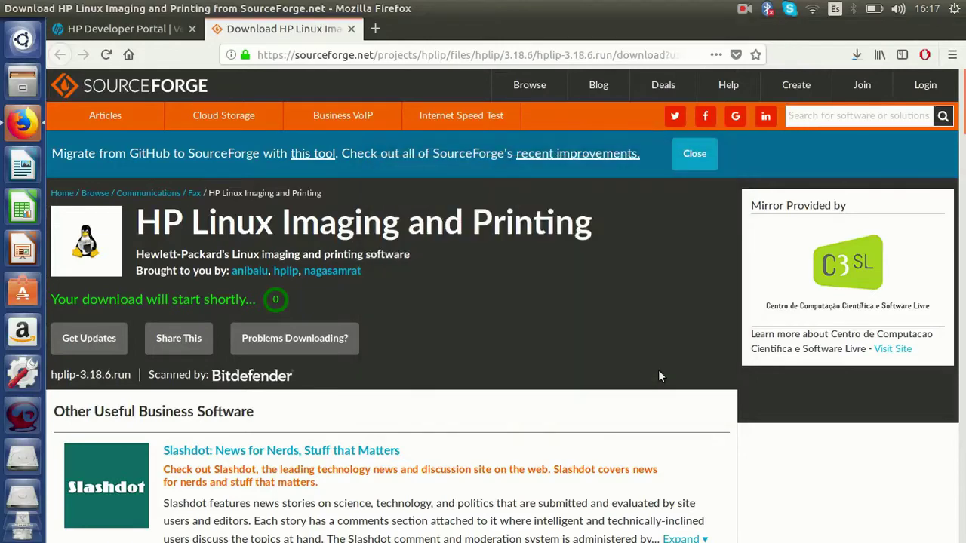
- Open the download's containing folder and copy hplip-3.18.6.run into the Home folder
left_click(853, 55)
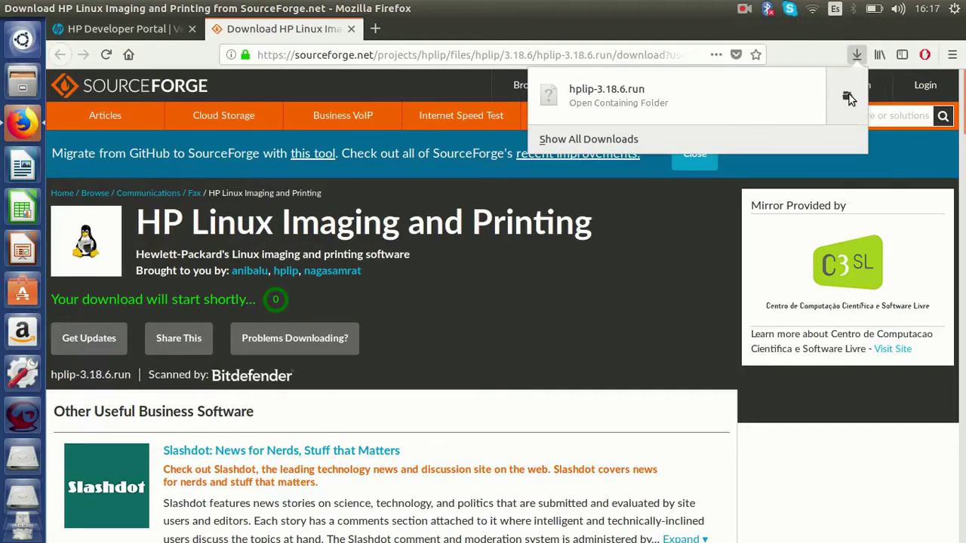
left_click(849, 99)
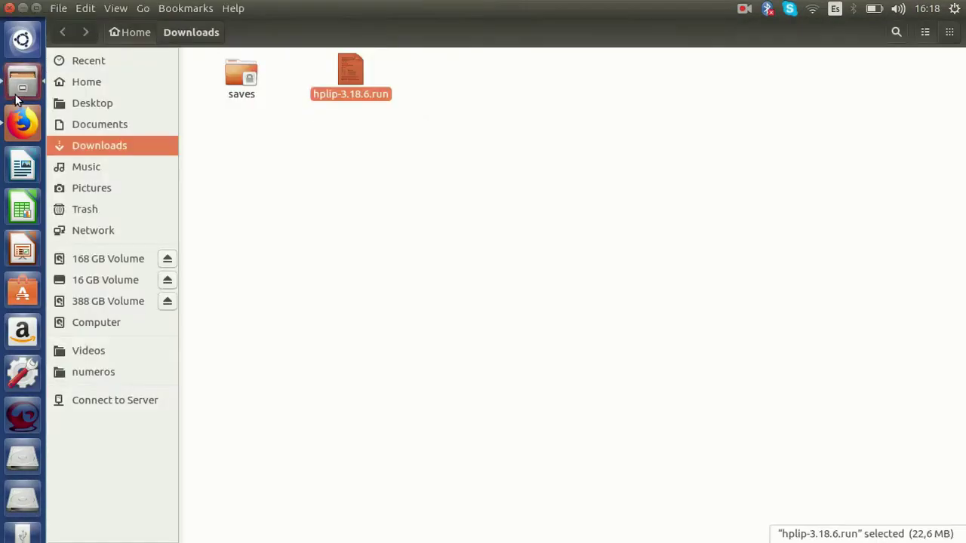
left_click(295, 161)
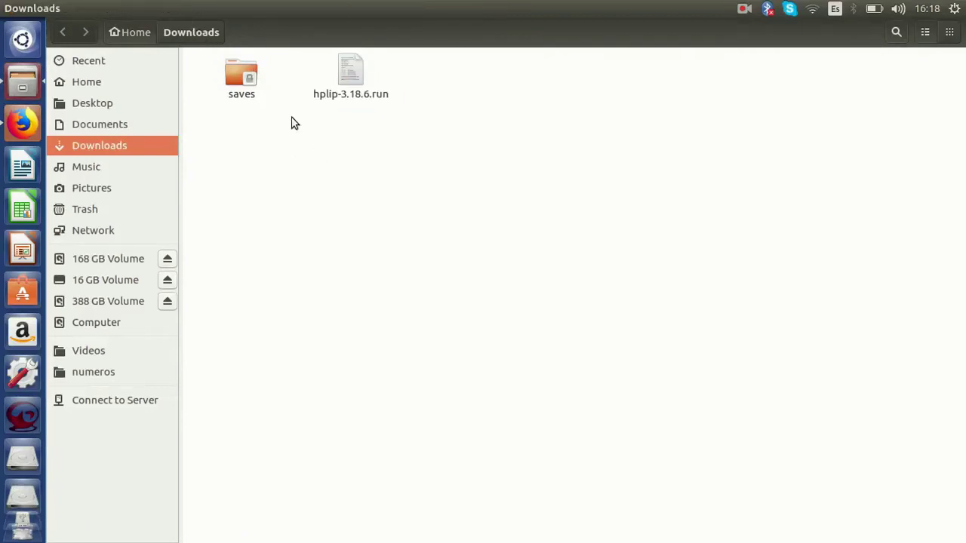
left_click(345, 80)
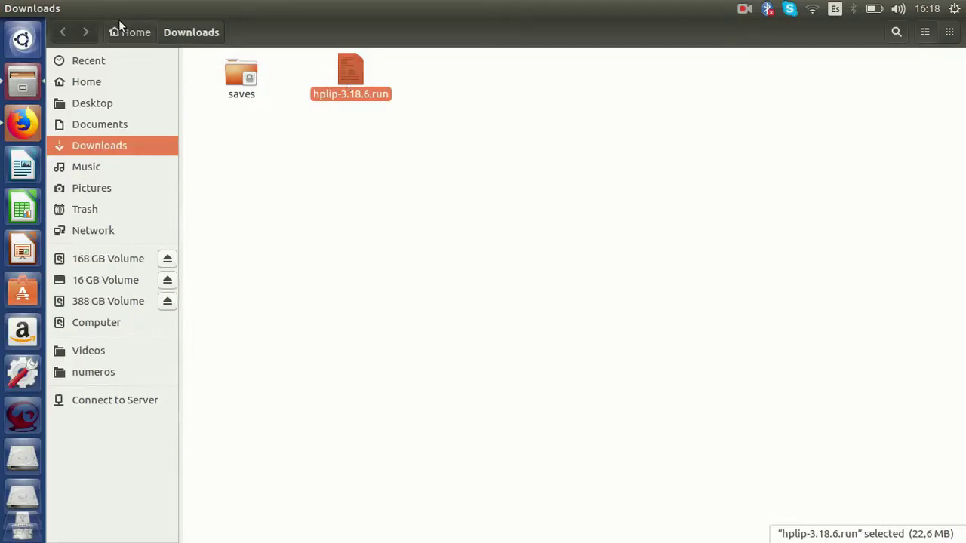
left_click(98, 83)
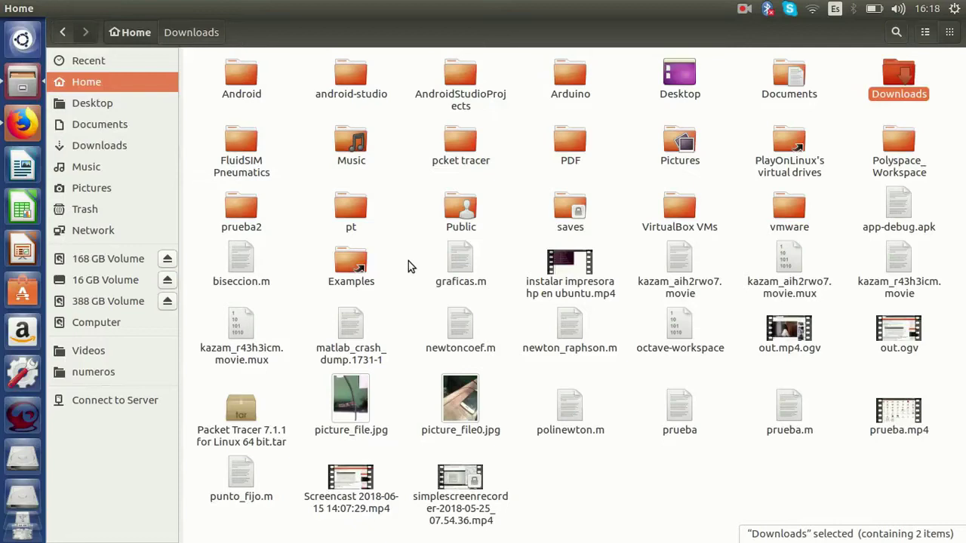
key("ctrl+v")
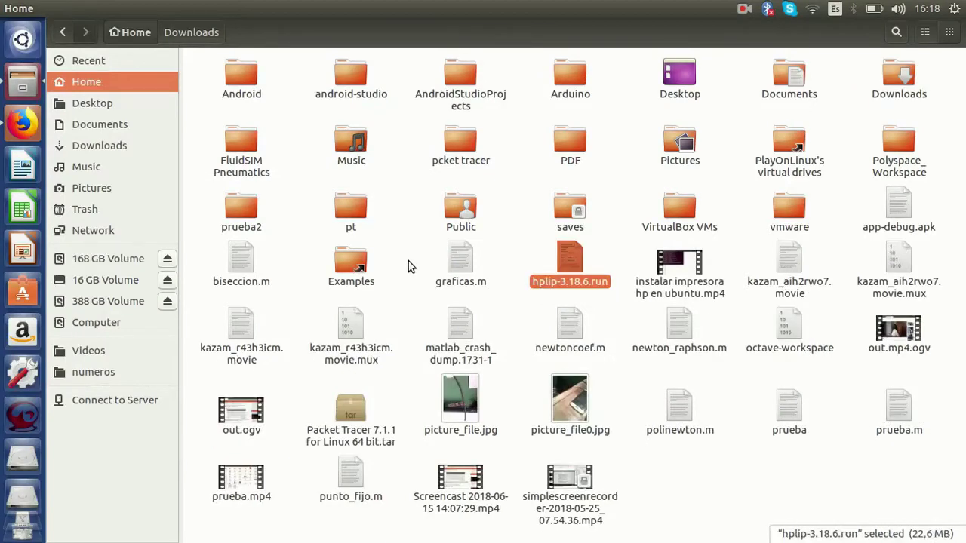
- Allow hplip-3.18.6.run in the Home folder to be executed as a program
right_click(565, 266)
left_click(607, 501)
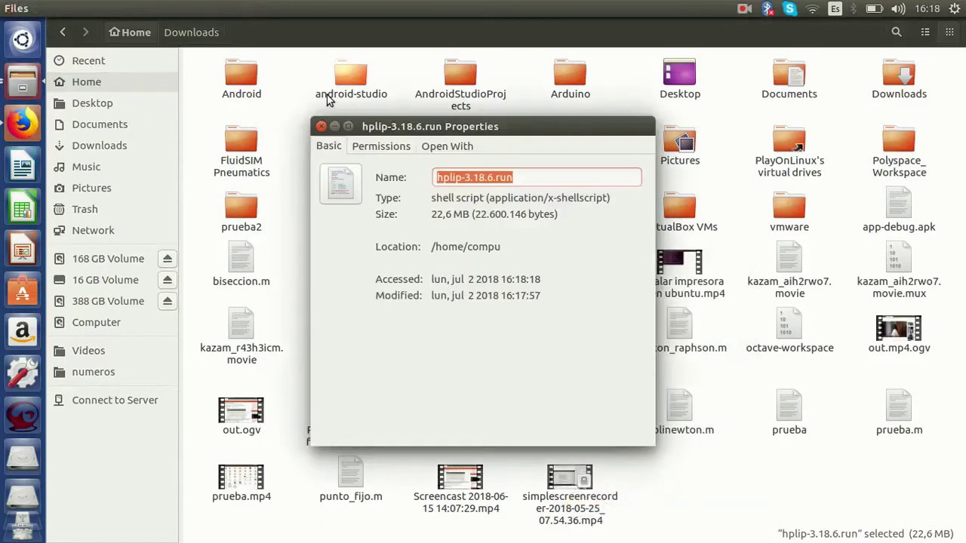
left_click(374, 147)
left_click(421, 341)
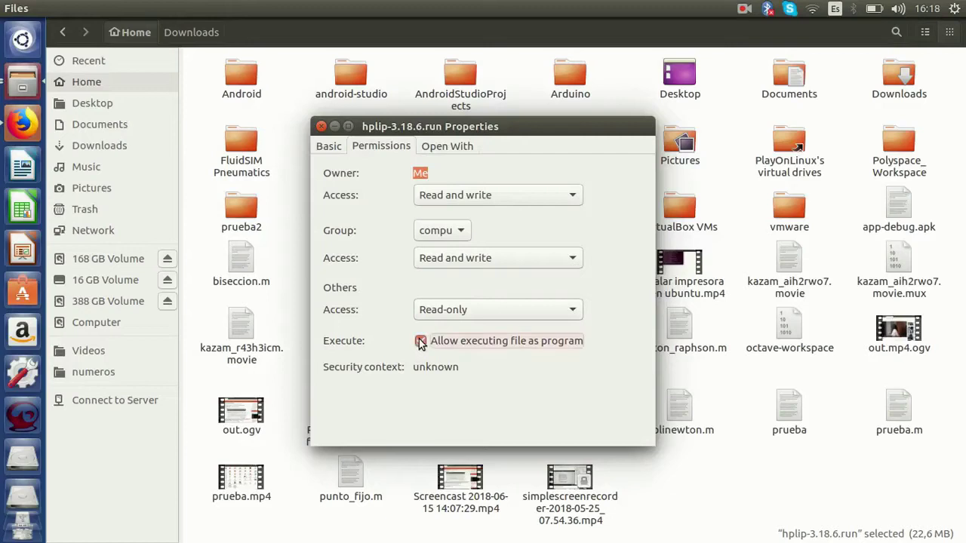
left_click(323, 128)
- Open a terminal in the Home folder
right_click(564, 253)
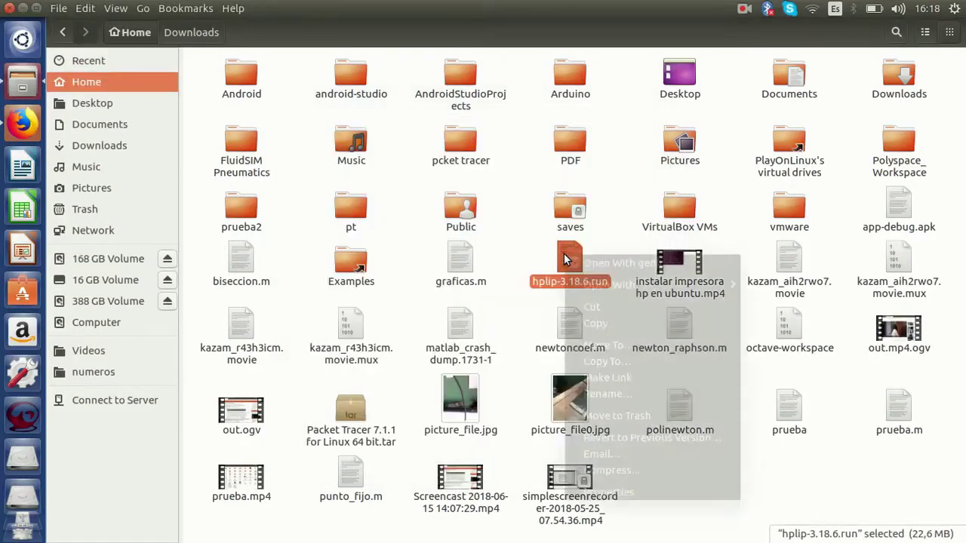
mouse_move(610, 294)
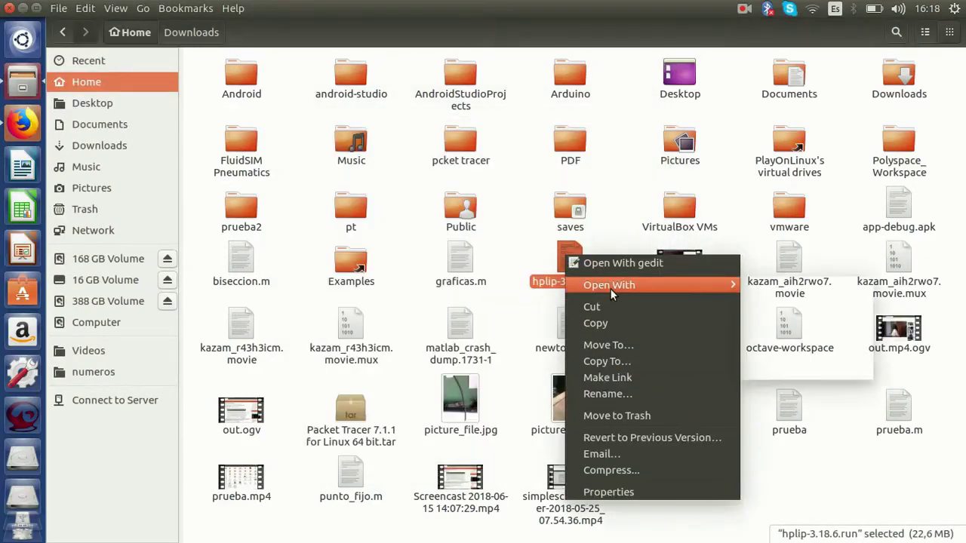
left_click(526, 249)
right_click(523, 248)
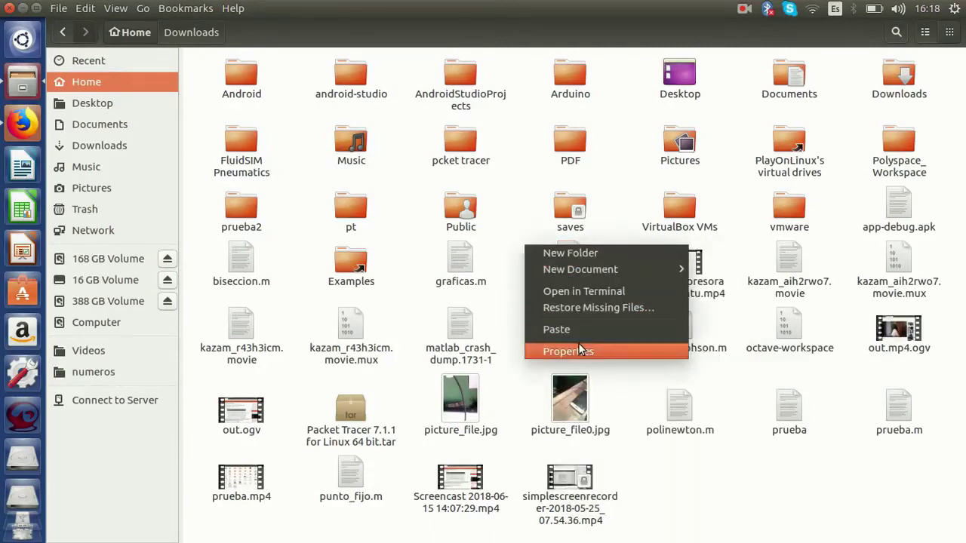
left_click(590, 292)
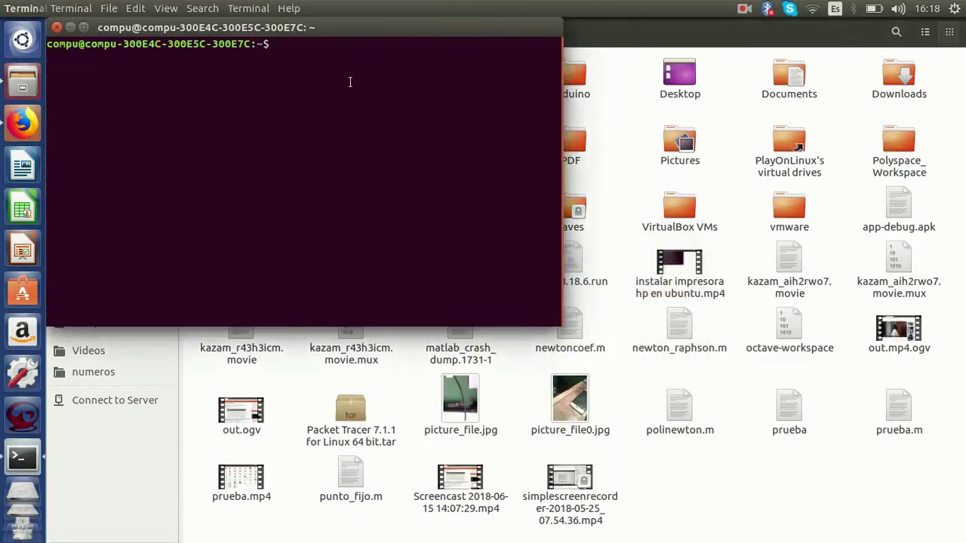
- List the Home folder's contents with ls and copy the file name hplip-3.18.6.run from the listing
type("ls")
key("Return")
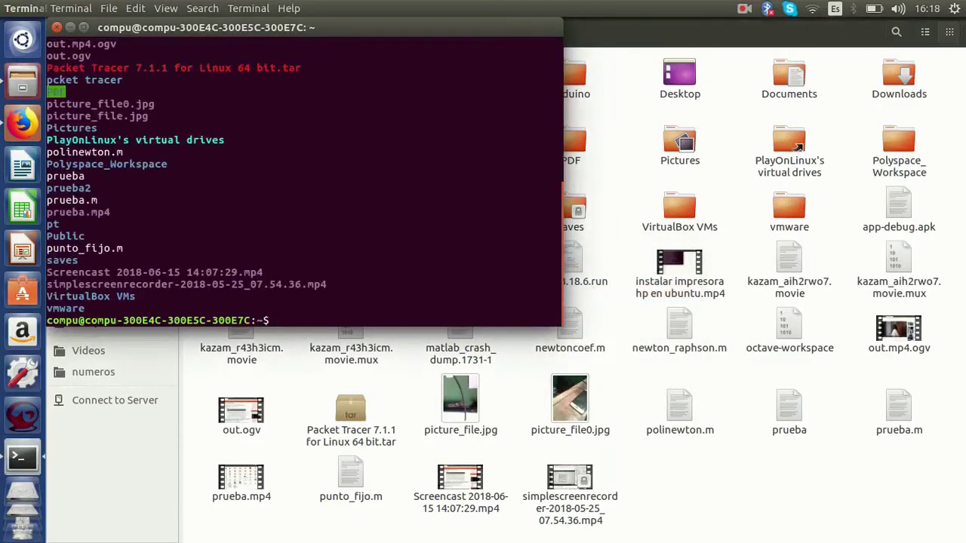
scroll(202, 106, "up", 6)
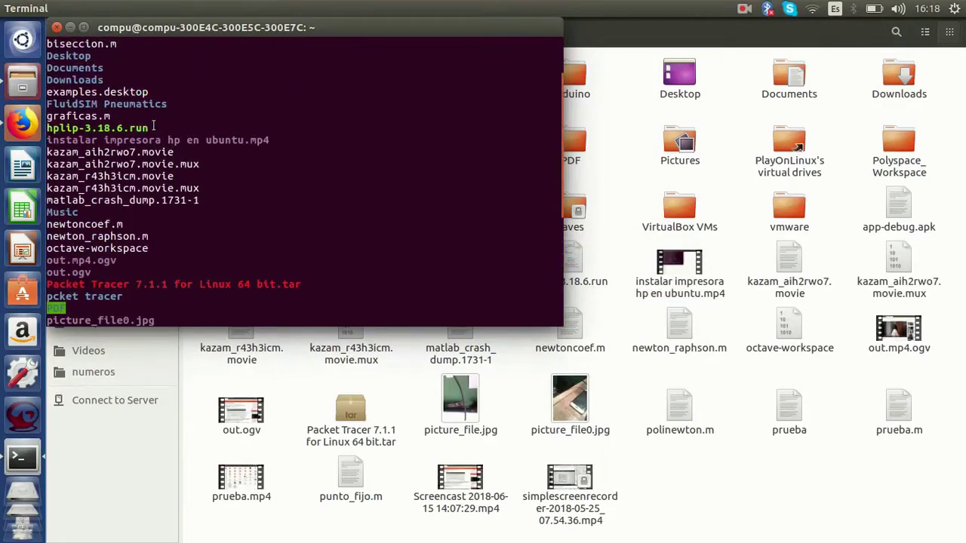
left_click_drag(154, 127, 33, 126)
left_click(50, 128)
left_click_drag(149, 128, 47, 130)
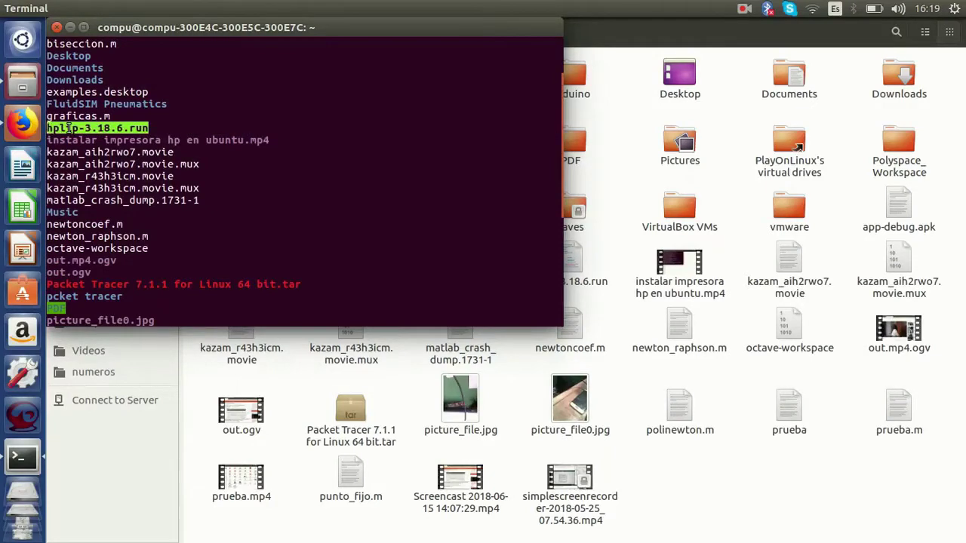
right_click(66, 124)
left_click(91, 159)
scroll(226, 98, "down", 6)
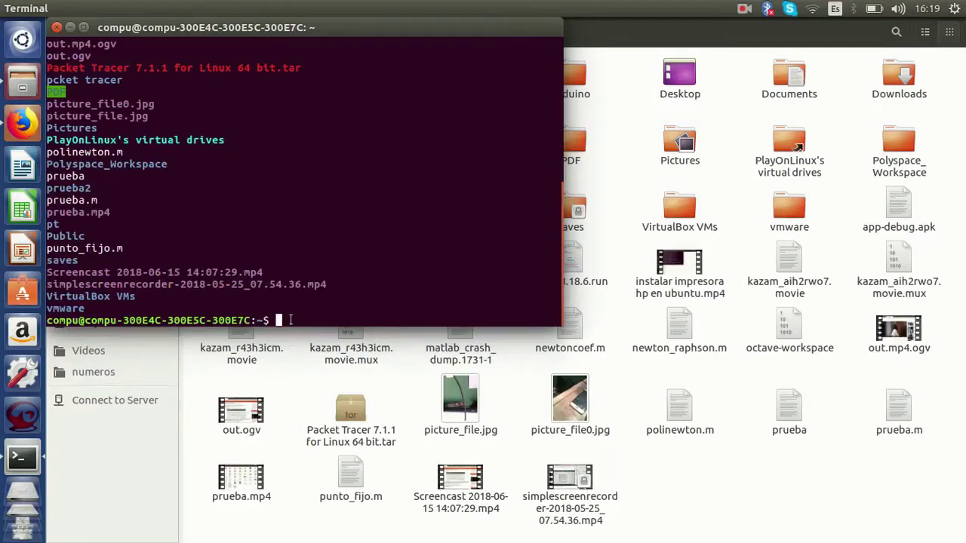
- Run the installer with the command ./hplip-3.18.6.run, pasting the copied file name after ./
type("./")
right_click(296, 322)
left_click(296, 322)
right_click(297, 322)
left_click(328, 365)
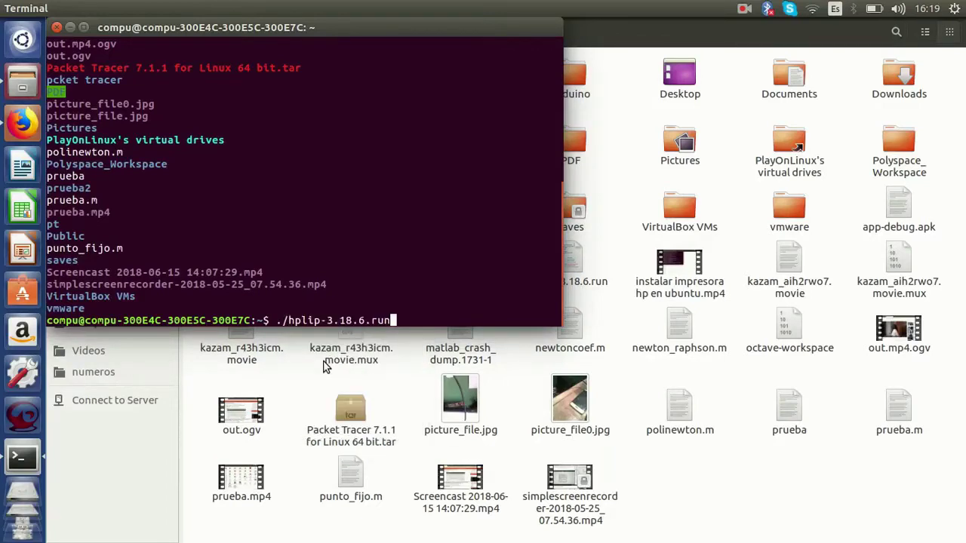
key("Return")
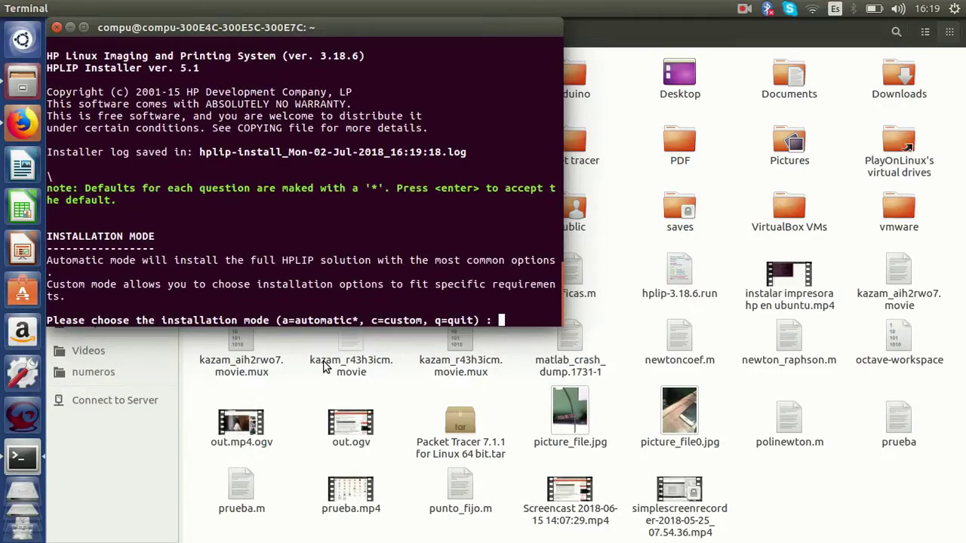
- Choose the automatic installation mode (a) and confirm Ubuntu 16.04 as the correct distro (y)
type("a")
key("Return")
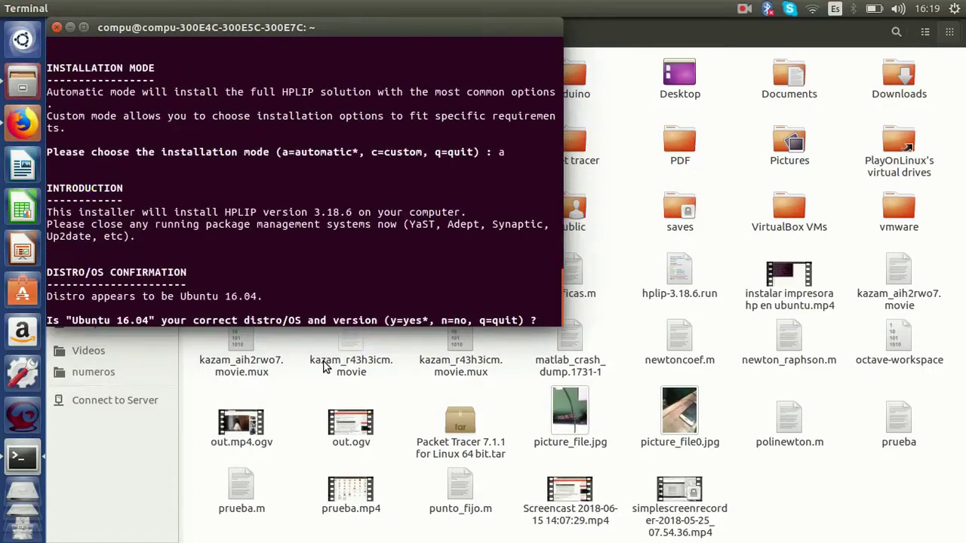
type("y")
key("Return")
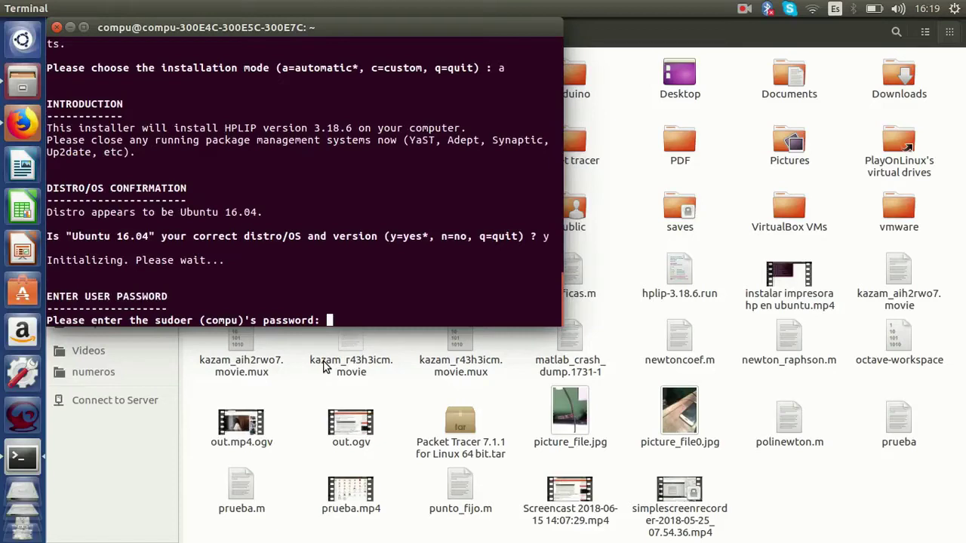
- Enter the sudo user's password, and continue past the installation notes to accept the hplip-specific policy/profile (y)
key("Return")
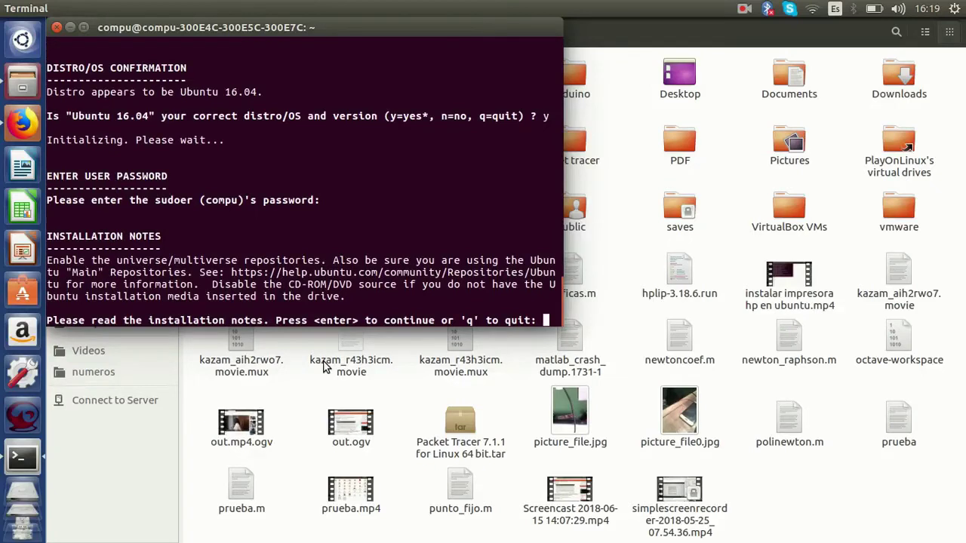
key("Return")
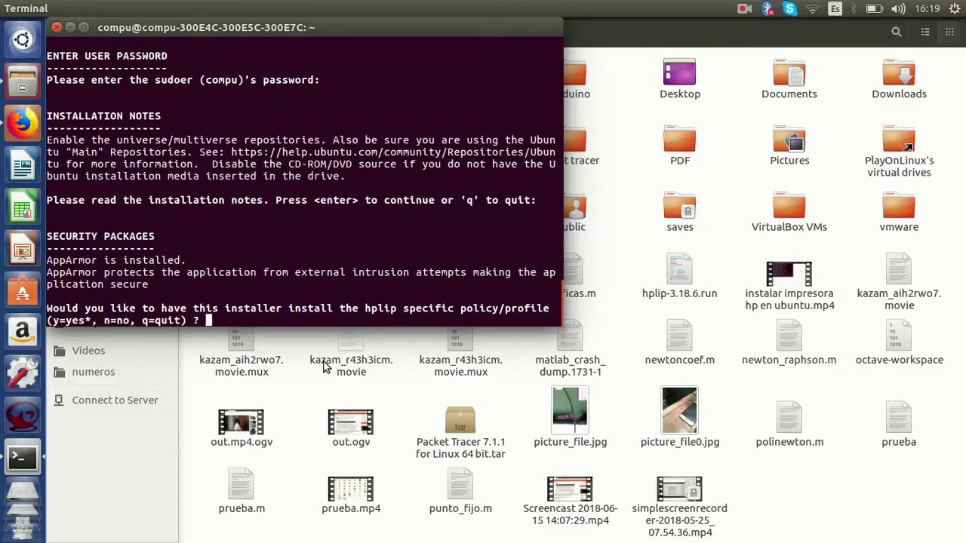
type("y")
key("Return")
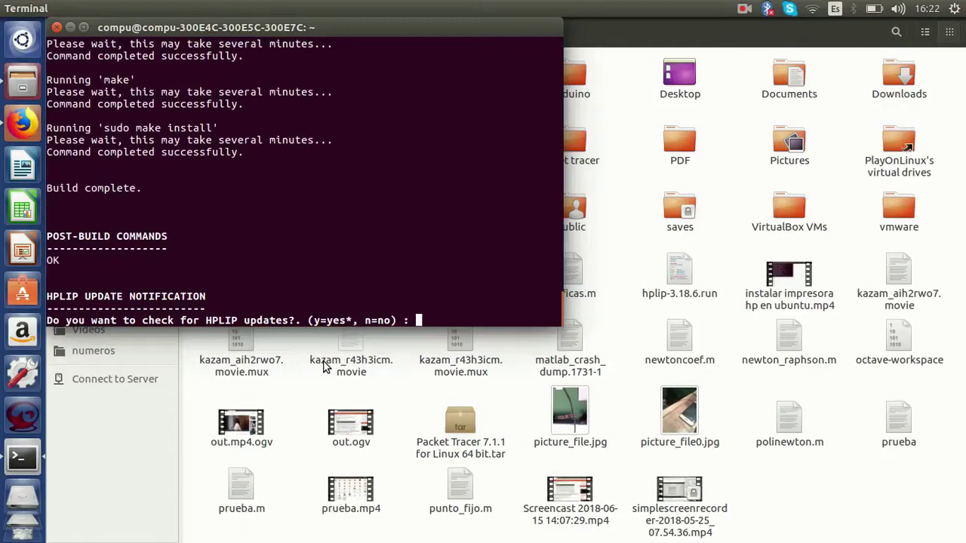
- Accept checking for HPLIP updates (y) and choose to re-plug the printer (p), continuing to the printer setup
type("y")
key("Return")
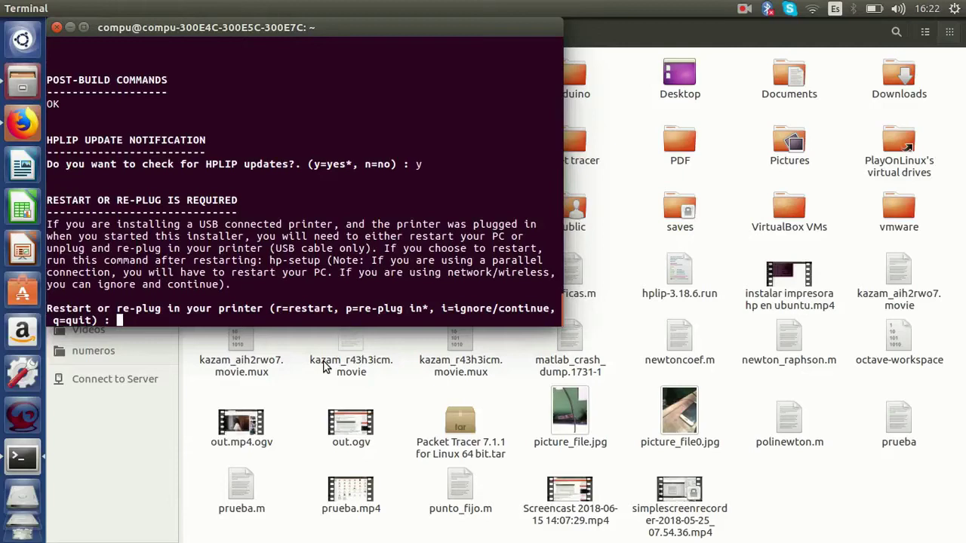
type("p")
key("Return")
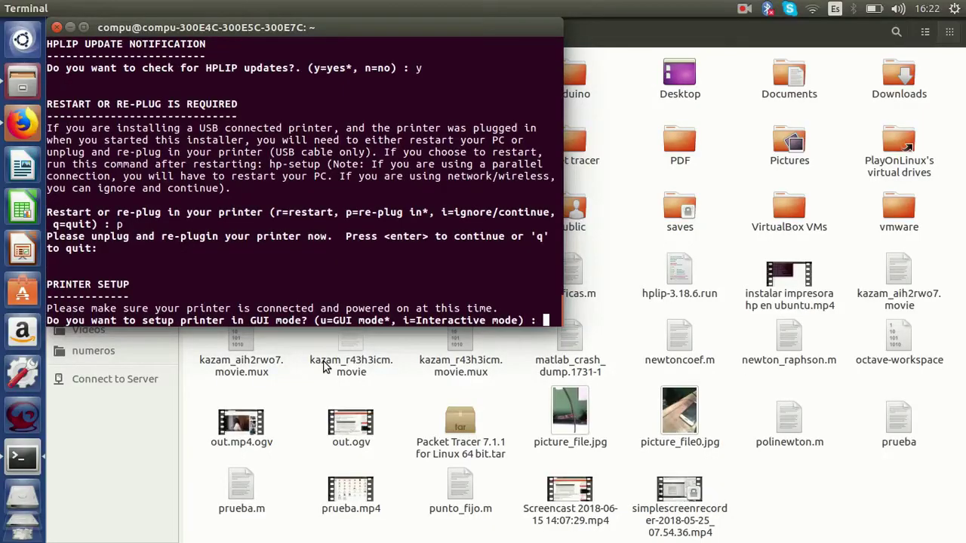
- Start the printer setup in GUI mode (u) and use Wireless/802.11 as the connection type
type("u")
key("Return")
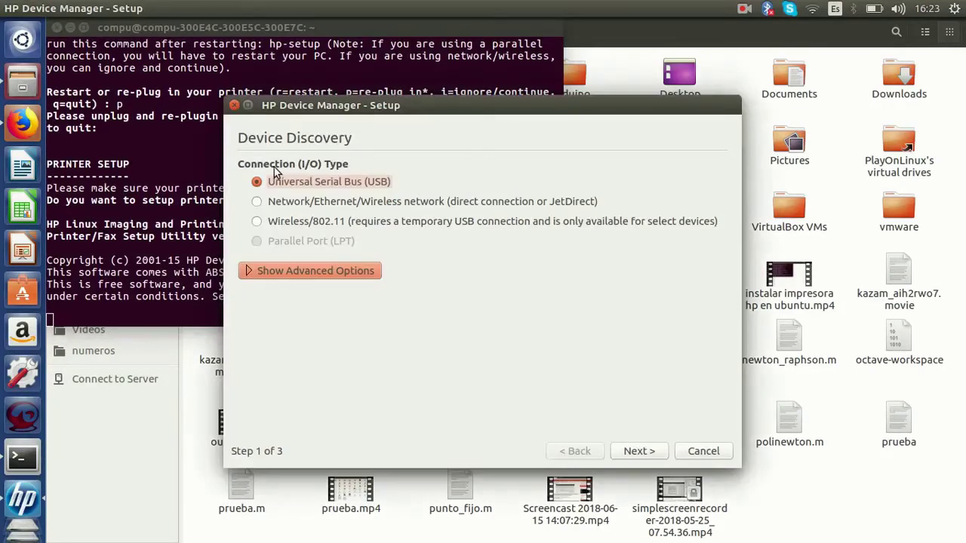
left_click(256, 222)
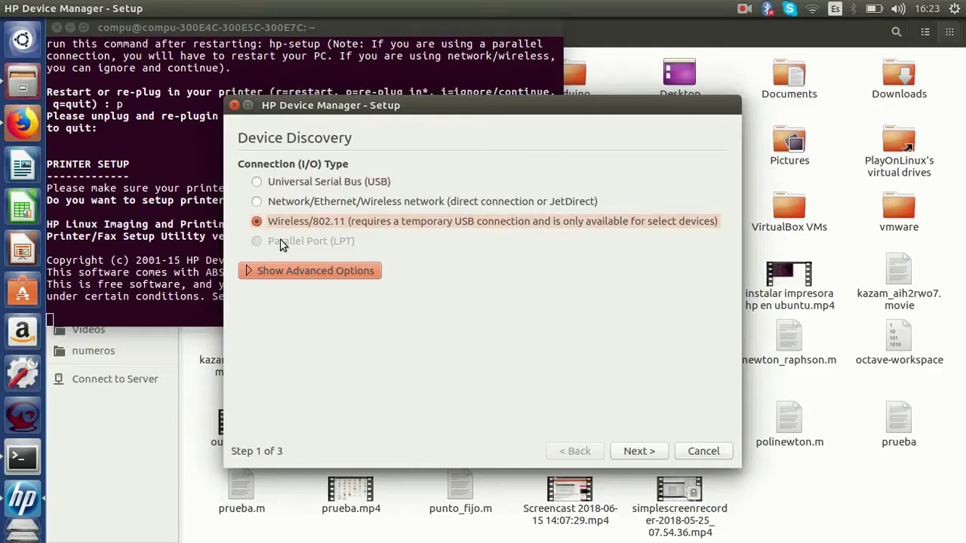
left_click(639, 451)
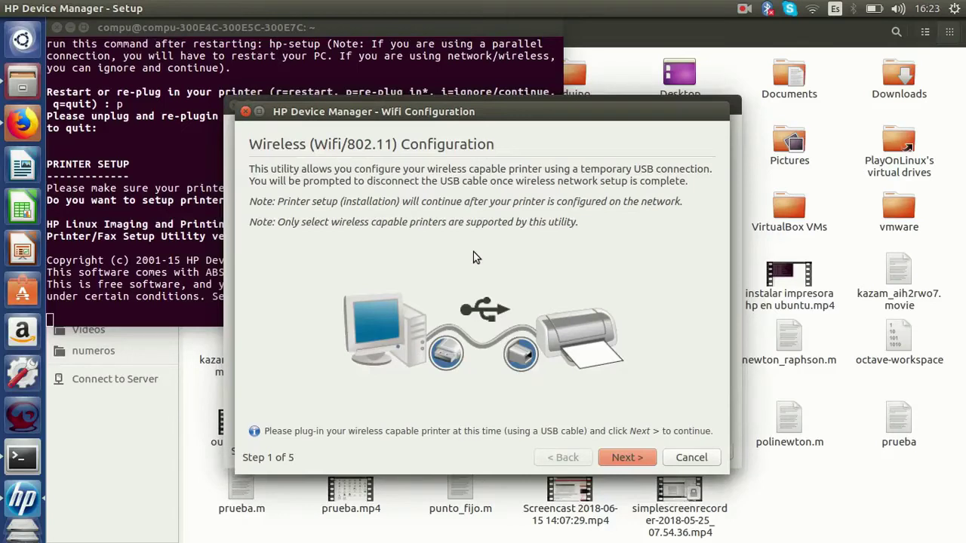
- Continue the Wifi configuration and select the discovered HP LaserJet Pro MFP m26nw as the device to configure
left_click(642, 460)
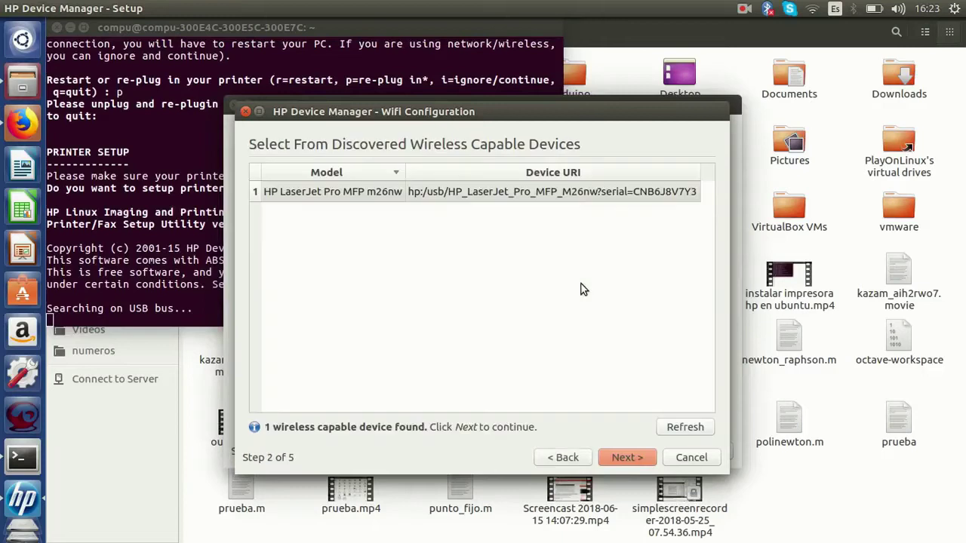
left_click(473, 190)
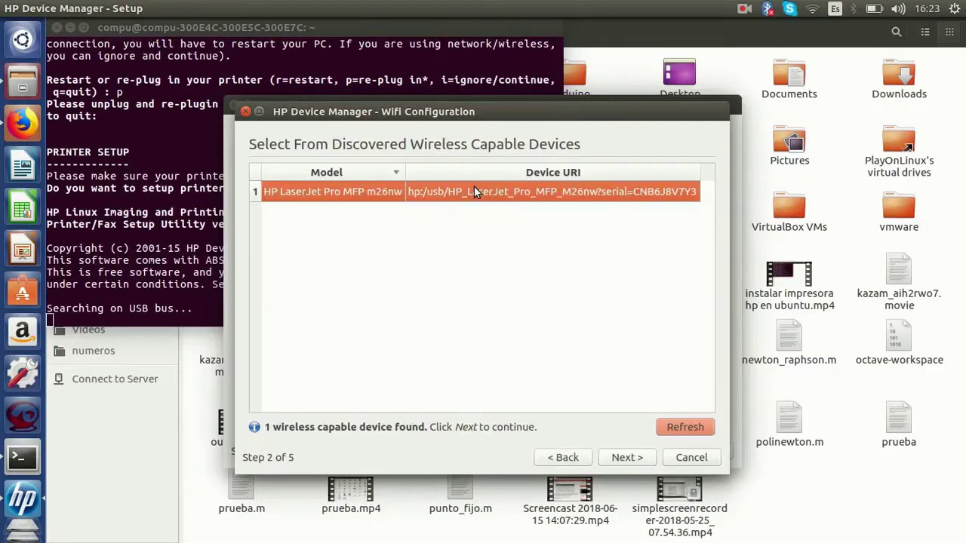
left_click(617, 458)
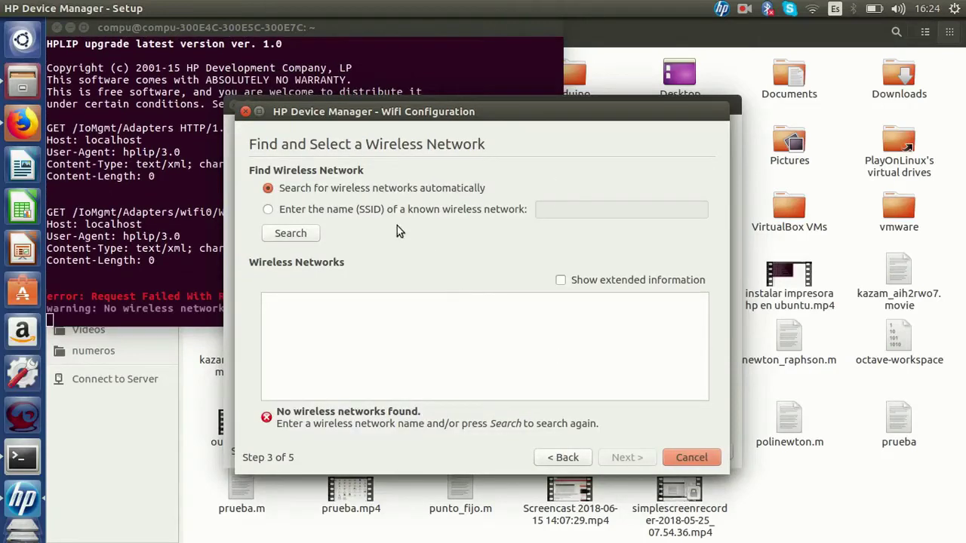
- Search for wireless networks automatically, with extended information shown, and choose the MI CASA 2 network
left_click(334, 192)
left_click(279, 237)
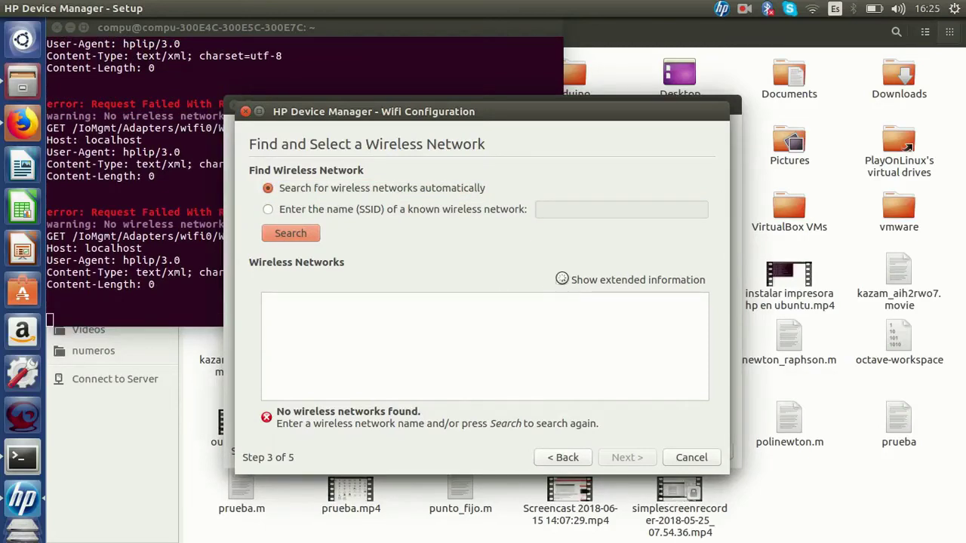
left_click(562, 280)
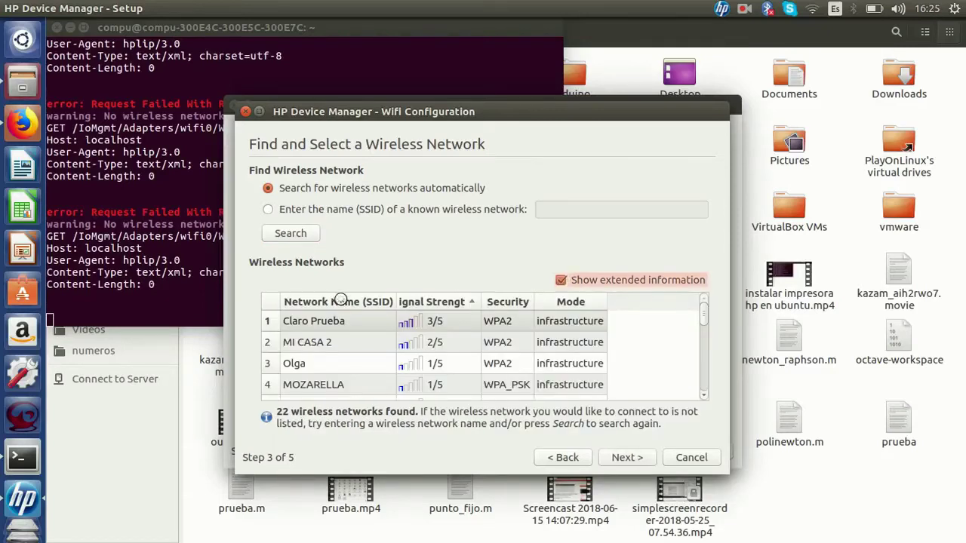
left_click(303, 344)
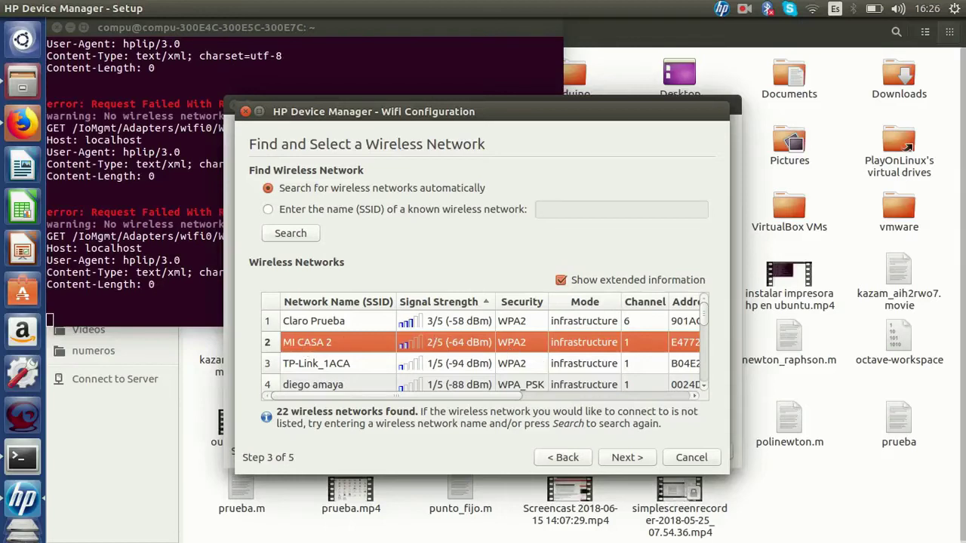
left_click(624, 457)
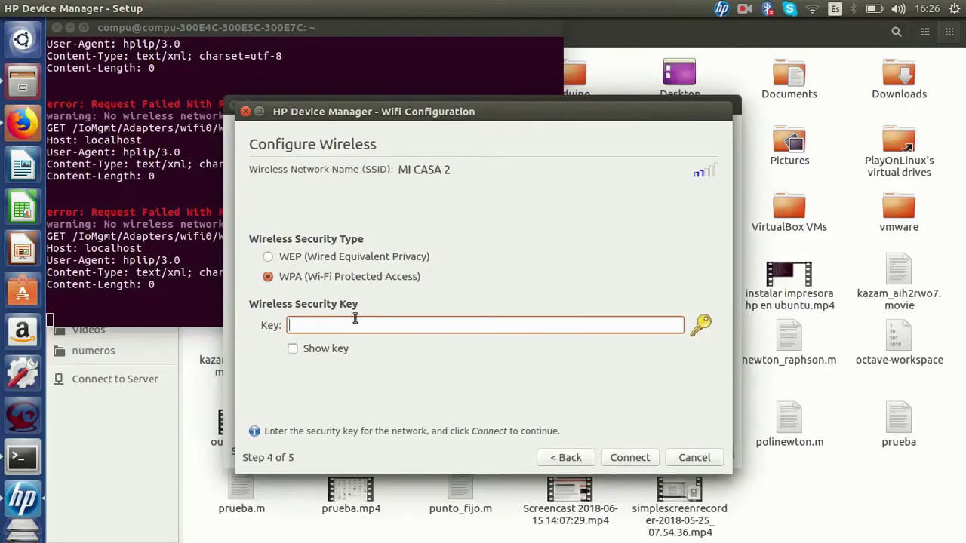
- Enter the wireless security key for the network, connect the printer and finish the Wifi configuration
type("************")
key("Tab")
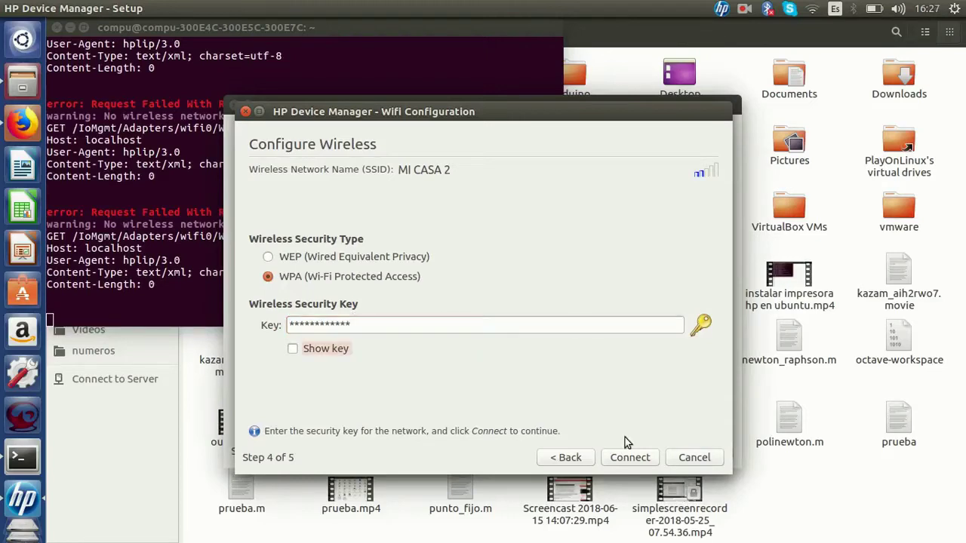
left_click(628, 457)
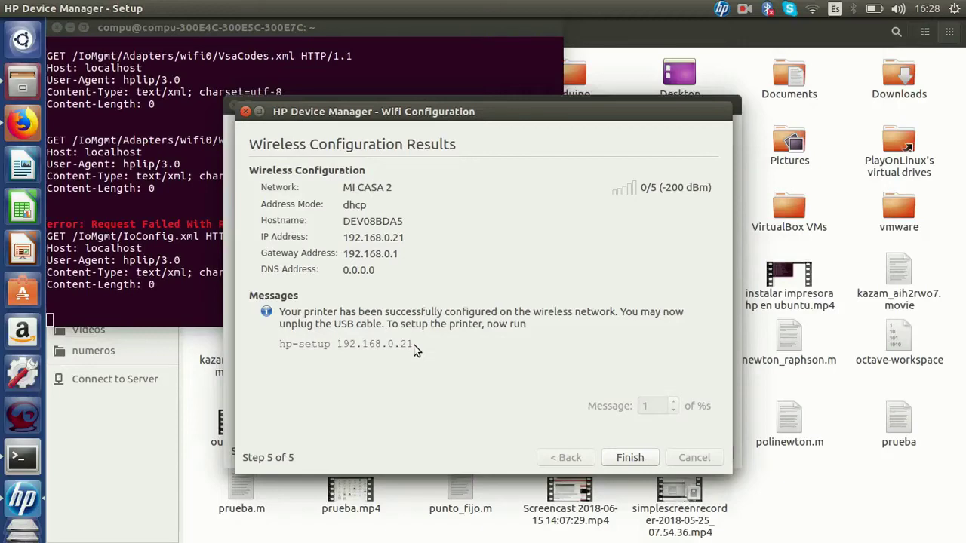
left_click(638, 459)
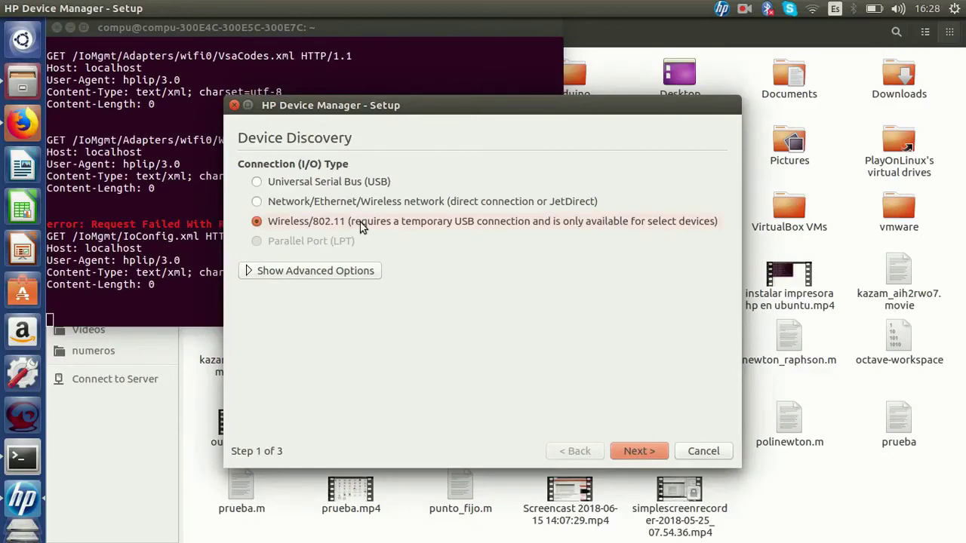
- Switch to LibreOffice Writer and write "Prueba impresion ubuntu" in a new document
left_click(22, 167)
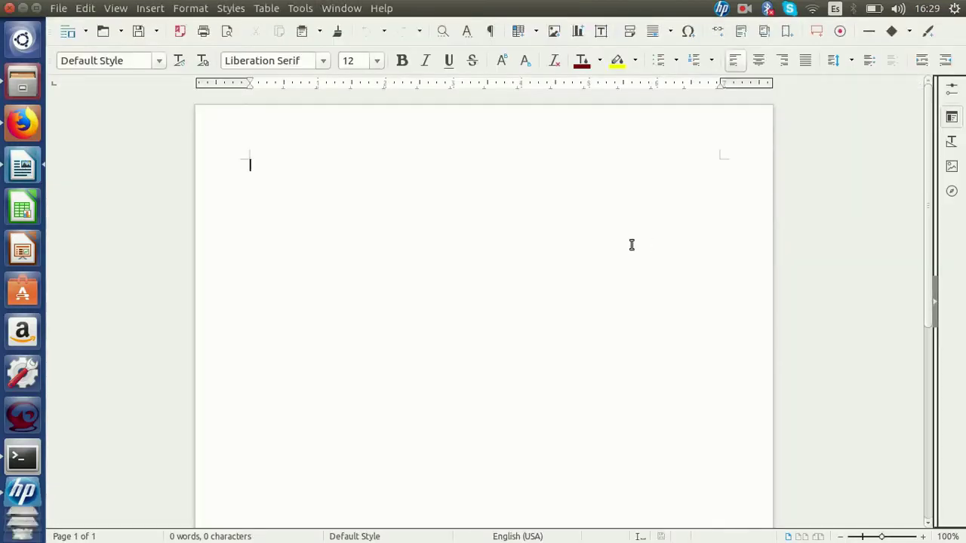
right_click(313, 170)
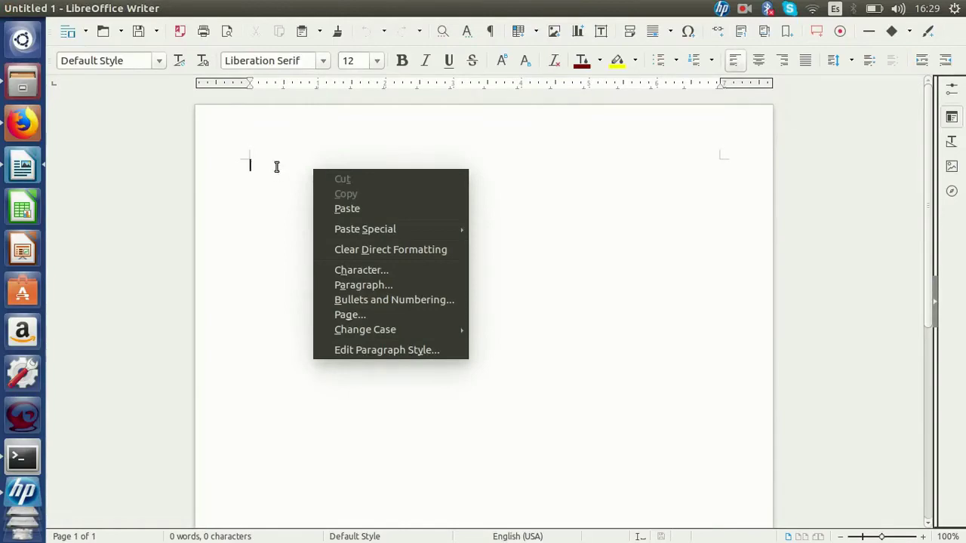
key("Escape")
type("prueba")
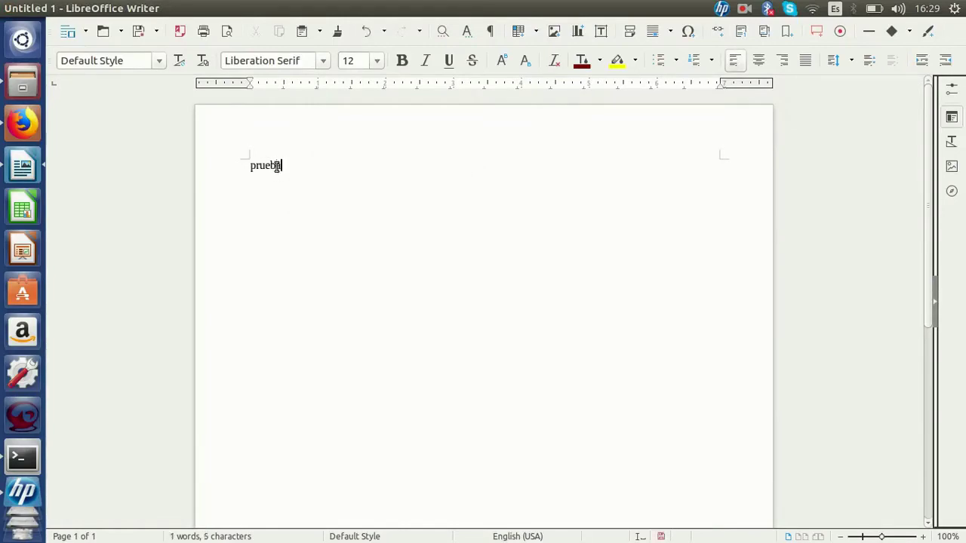
type(" impresion ubuntu")
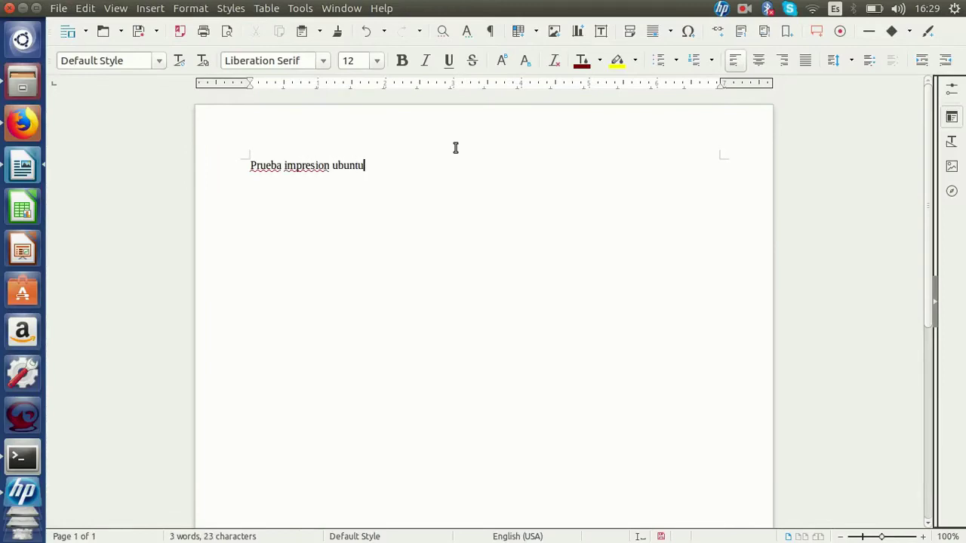
- Print one copy of the test document on the HP-LaserJet-Pro-MFP-M26nw printer
left_click(60, 8)
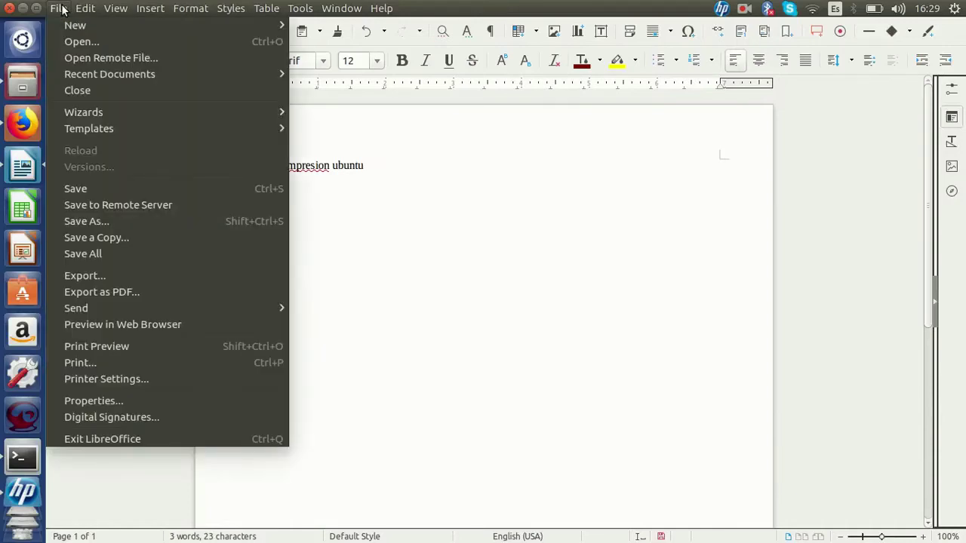
left_click(116, 366)
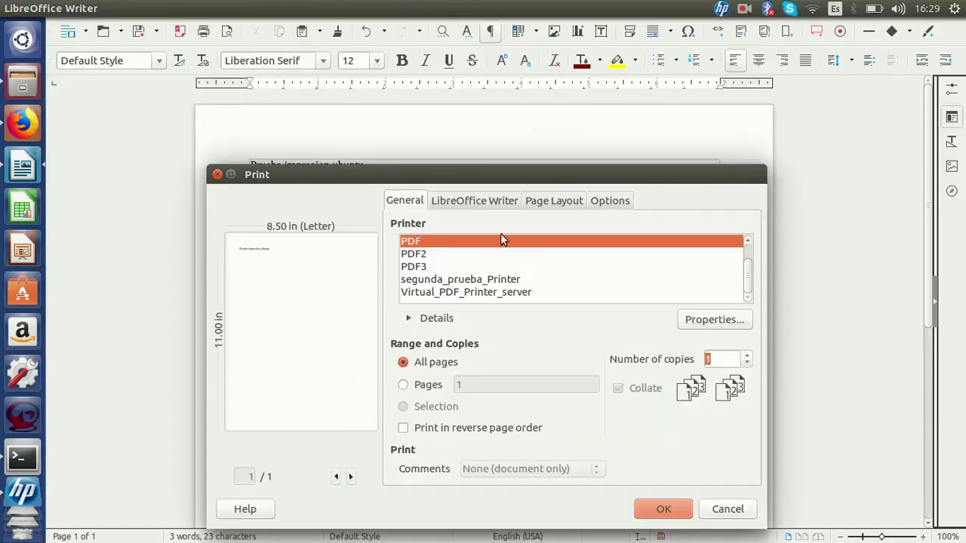
scroll(498, 266, "up", 1)
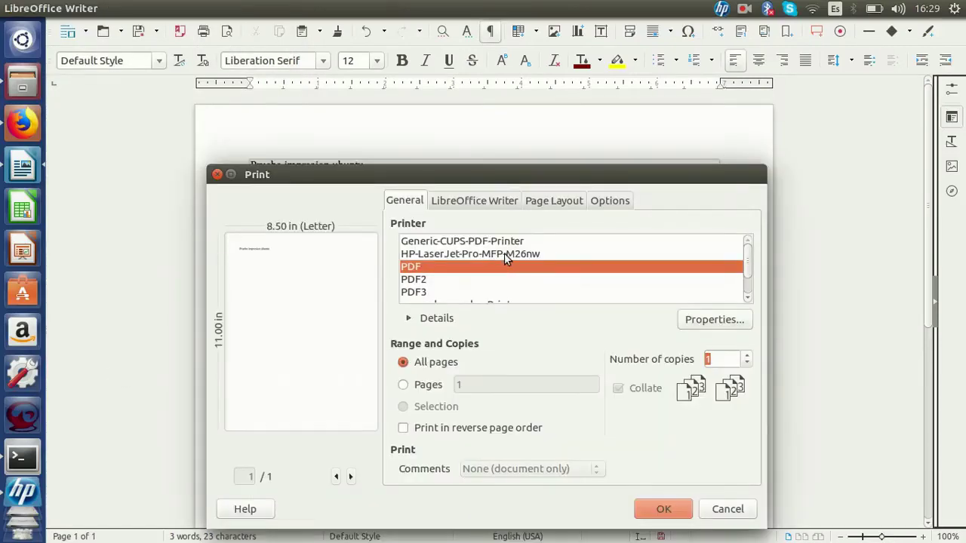
left_click(504, 254)
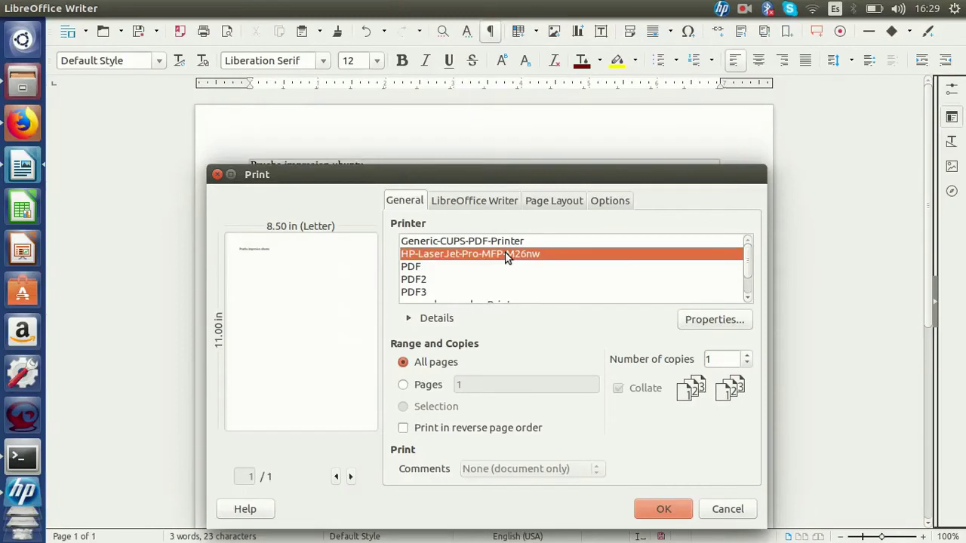
left_click(664, 509)
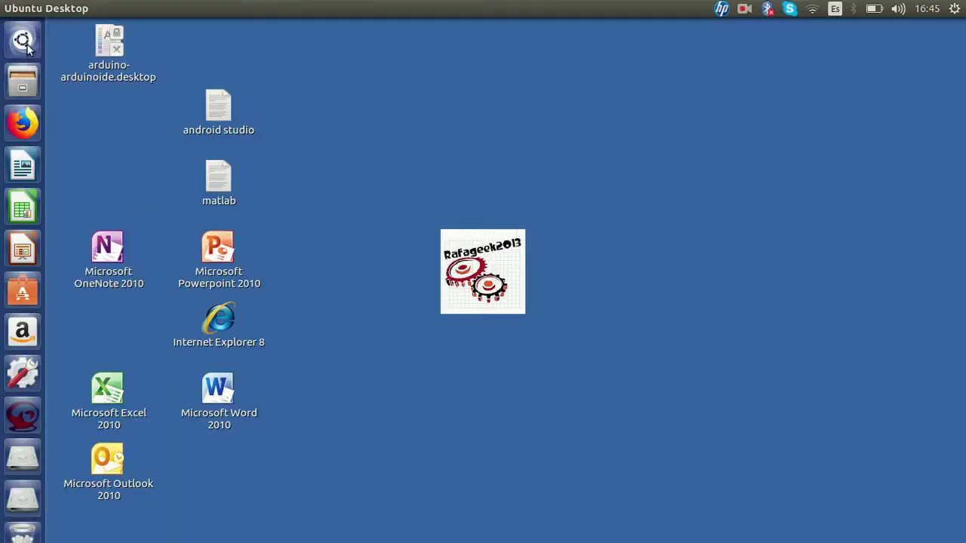
- Switch to a new Terminal and run the hp-plugin command
left_click(23, 40)
left_click(106, 116)
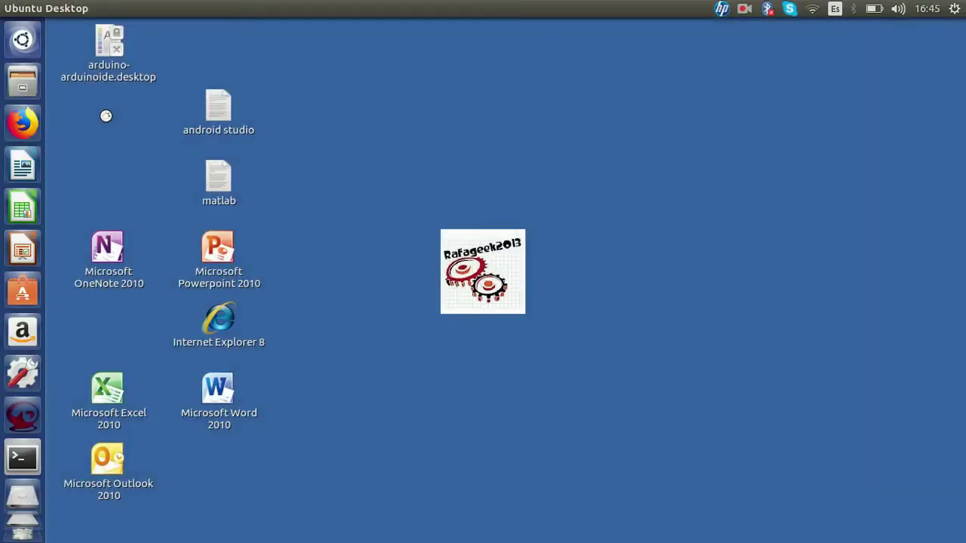
type("hp-plugin")
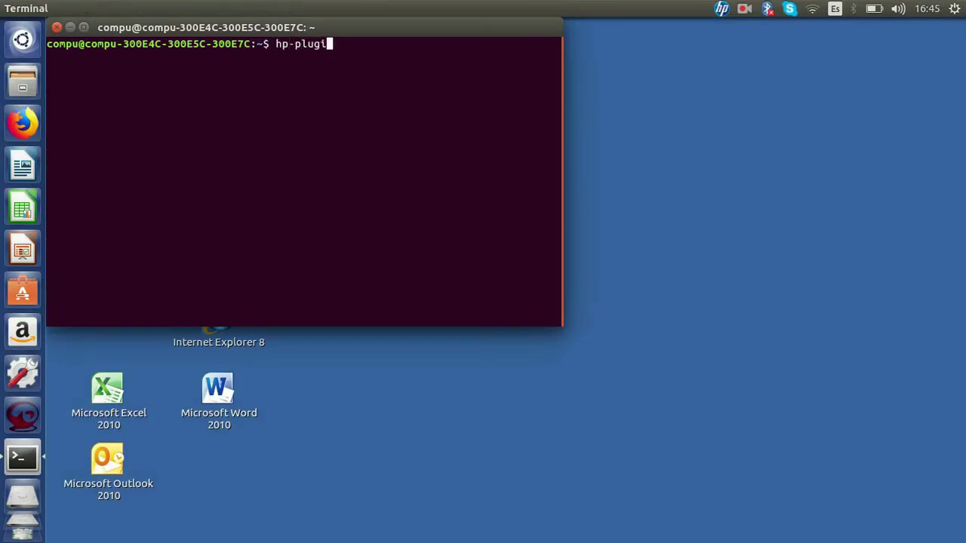
key("Return")
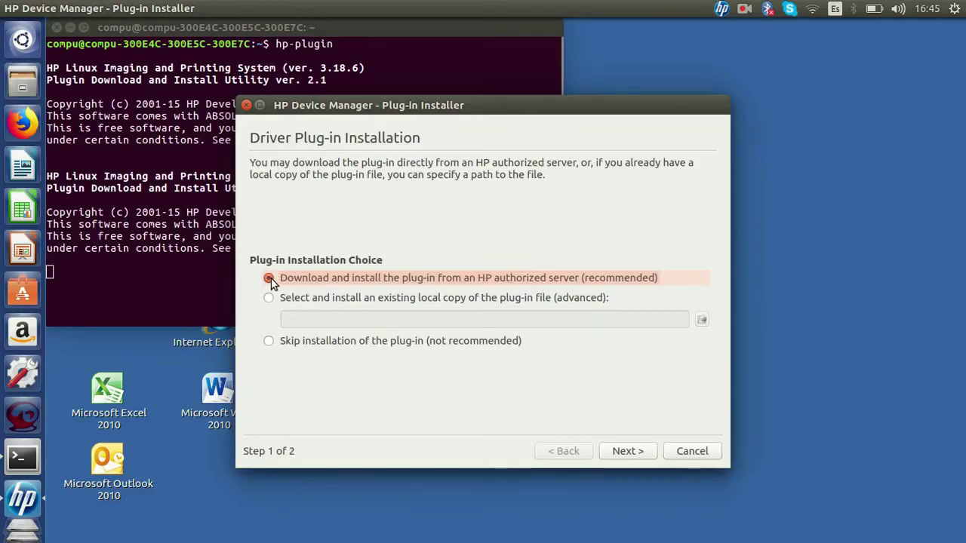
- Download the driver plug-in from the HP authorized server and agree to its license terms
left_click(626, 452)
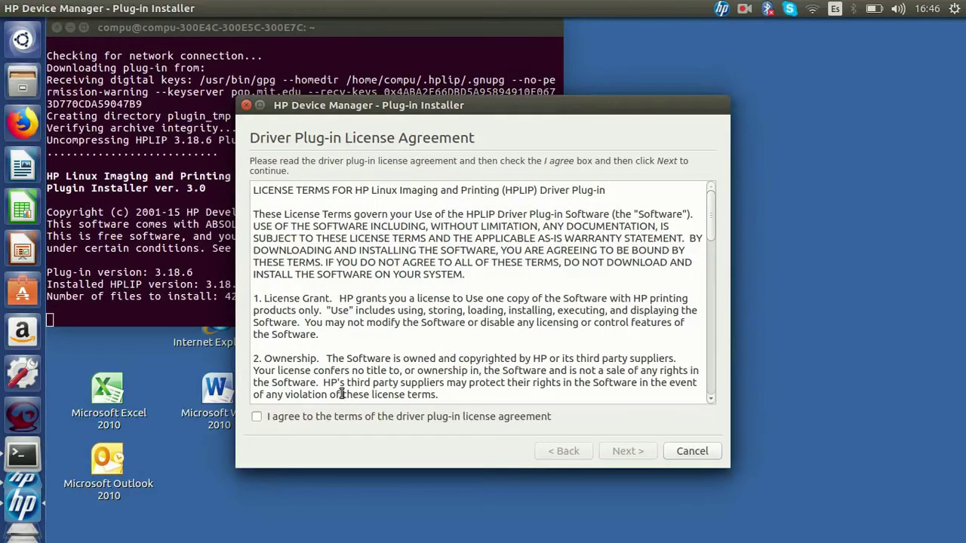
left_click(256, 418)
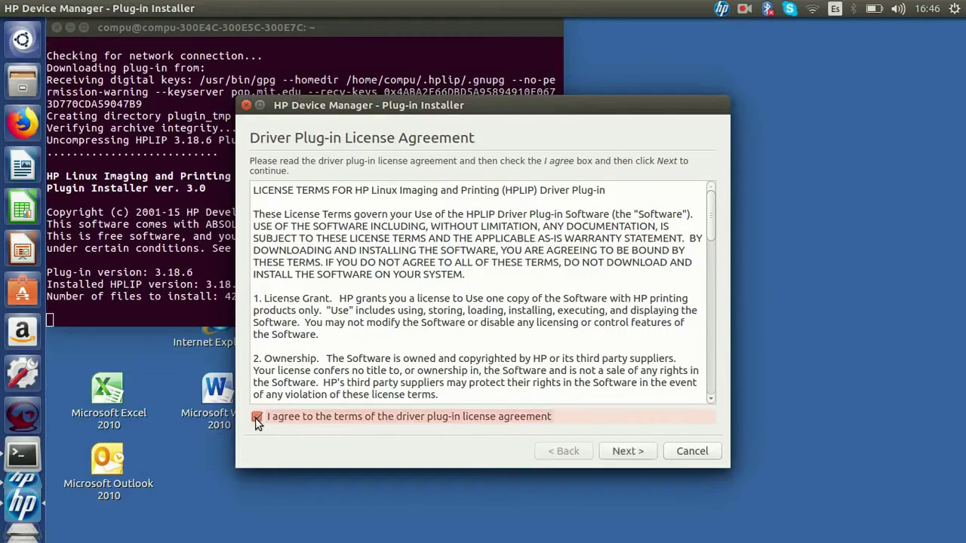
left_click(634, 451)
- Enter the superuser password to install the HP plug-in, finish the installer and close the terminal
left_click(526, 307)
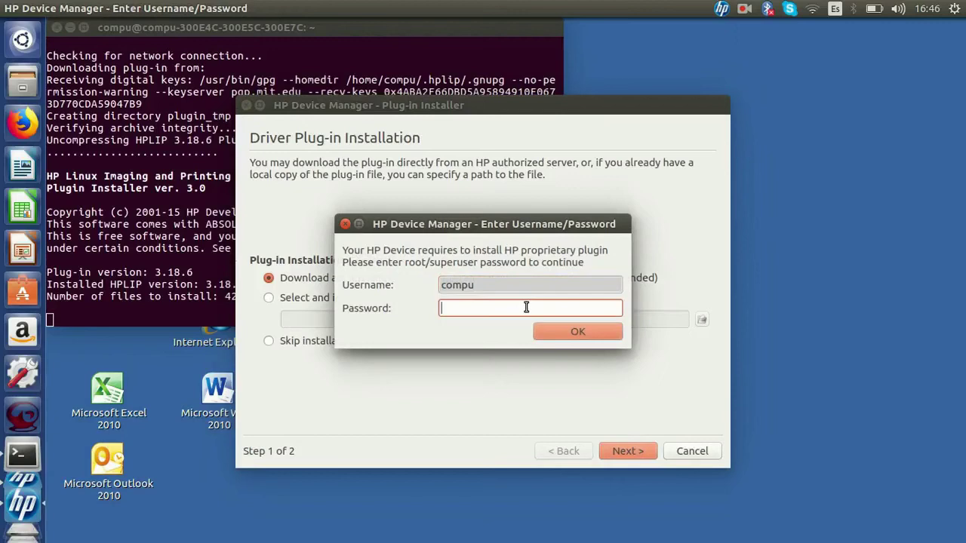
type("*********")
left_click(567, 335)
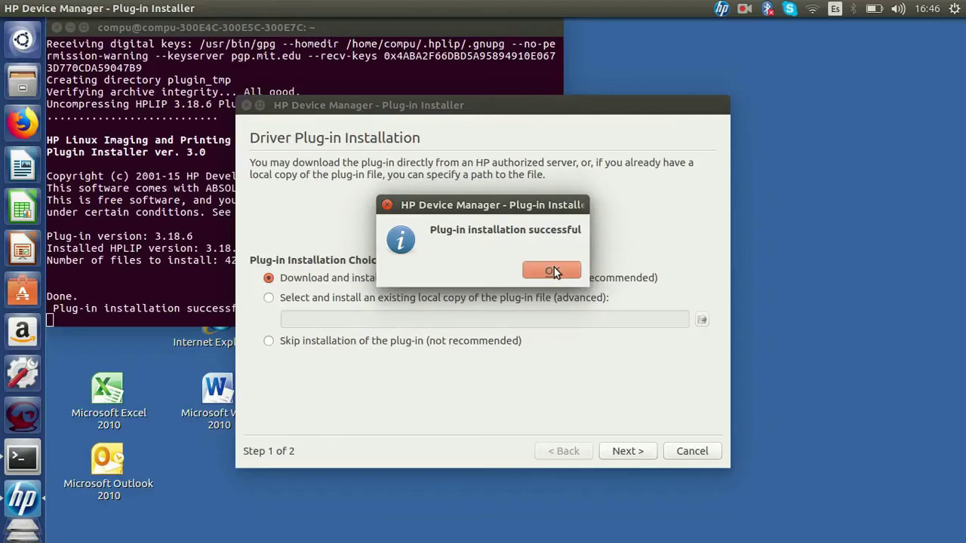
left_click(554, 267)
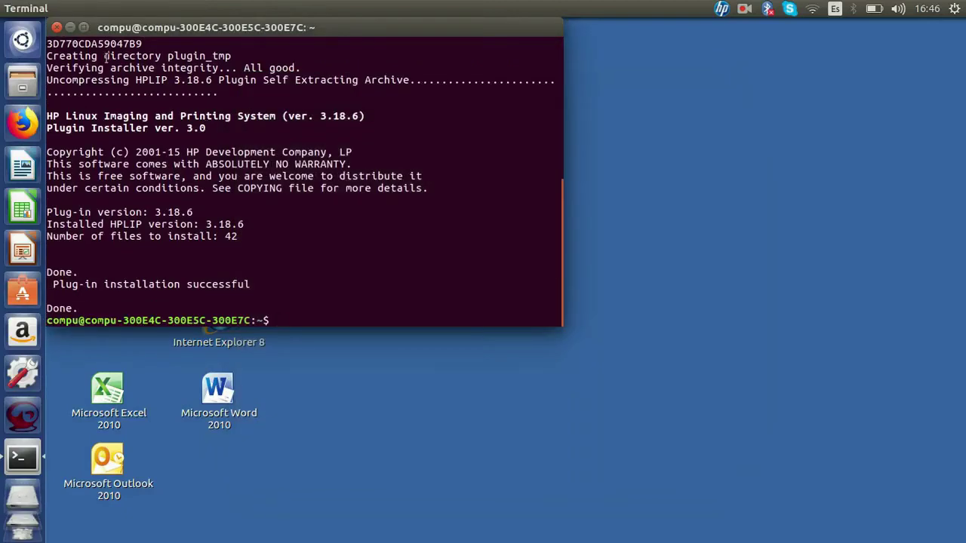
left_click(57, 27)
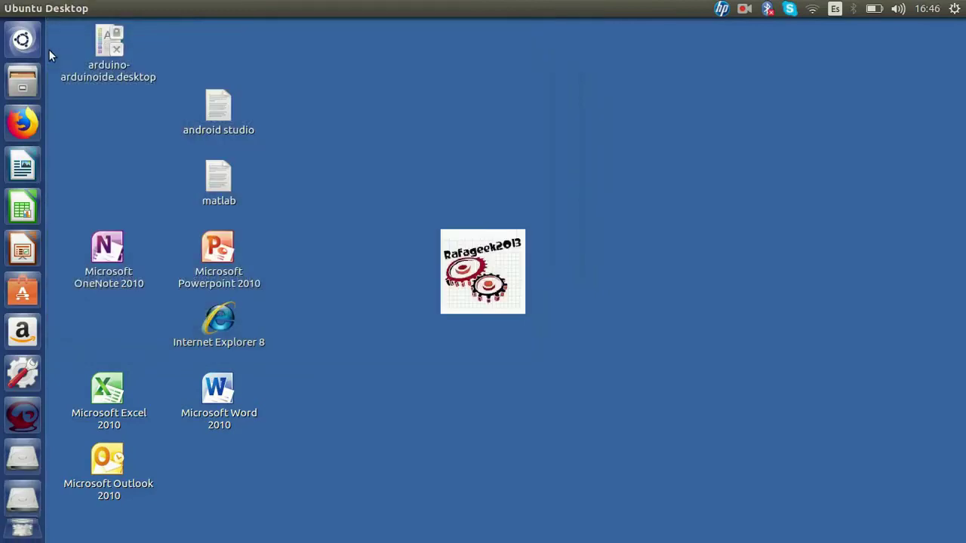
- Switch to Ubuntu Software, search for "simple scan" and install Simple Scan
left_click(23, 293)
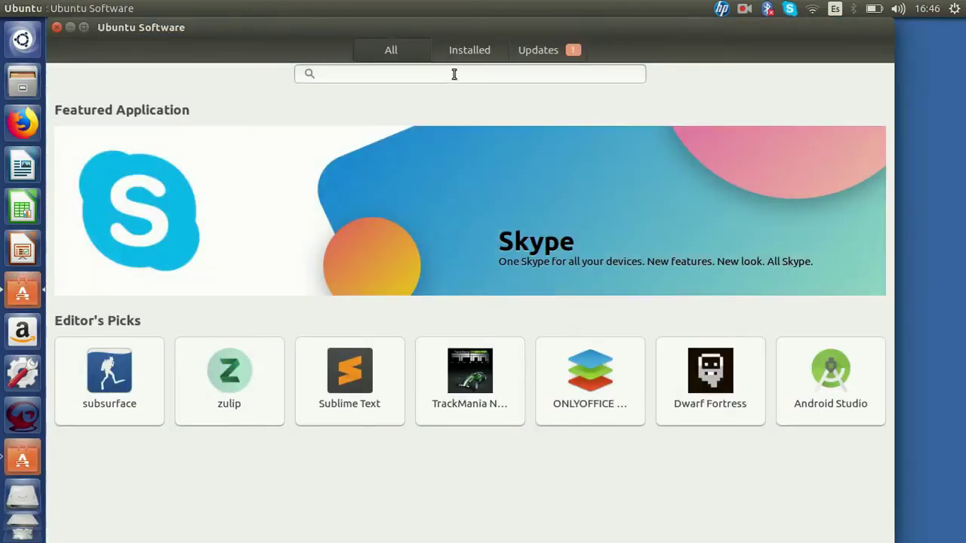
type("simple")
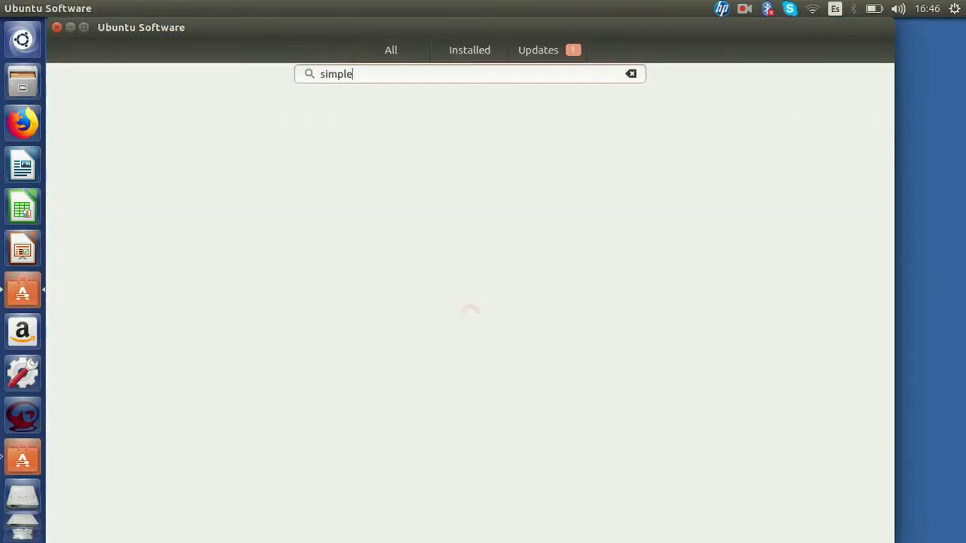
type(" scan")
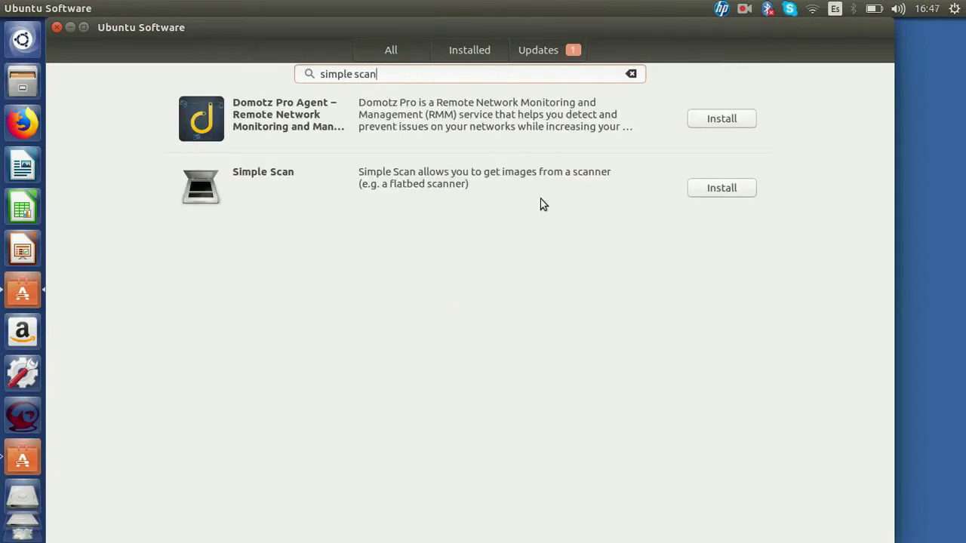
left_click(729, 194)
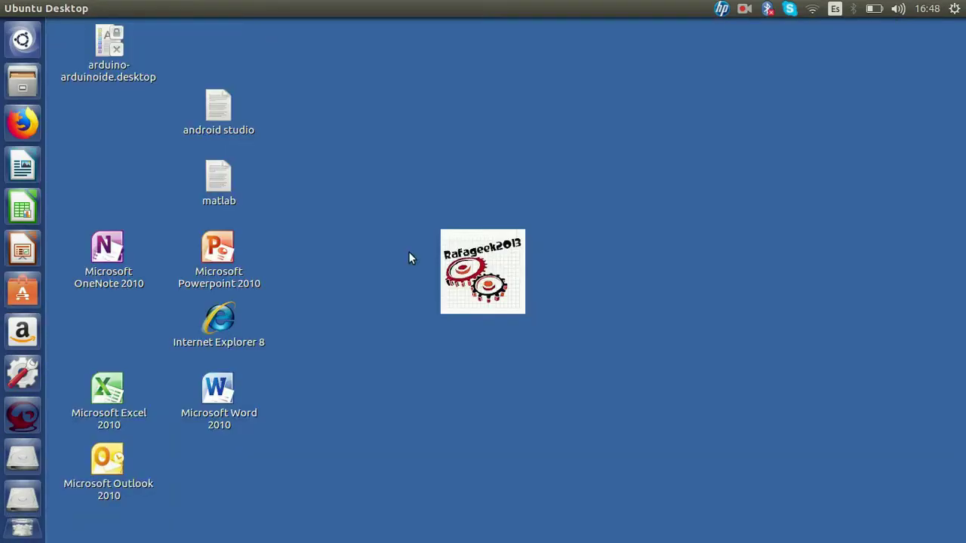
- Find the XSane Image scanning program among the installed applications and launch it
right_click(32, 43)
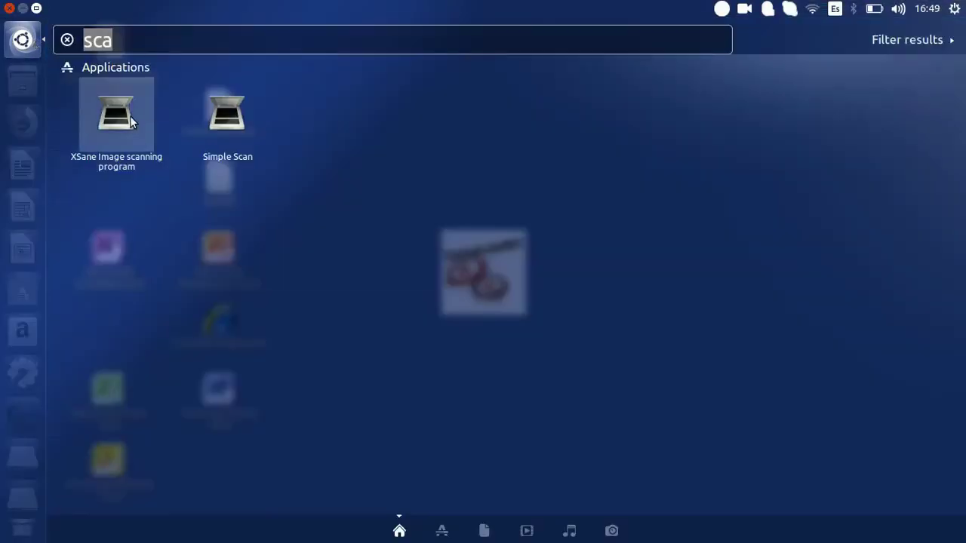
right_click(143, 112)
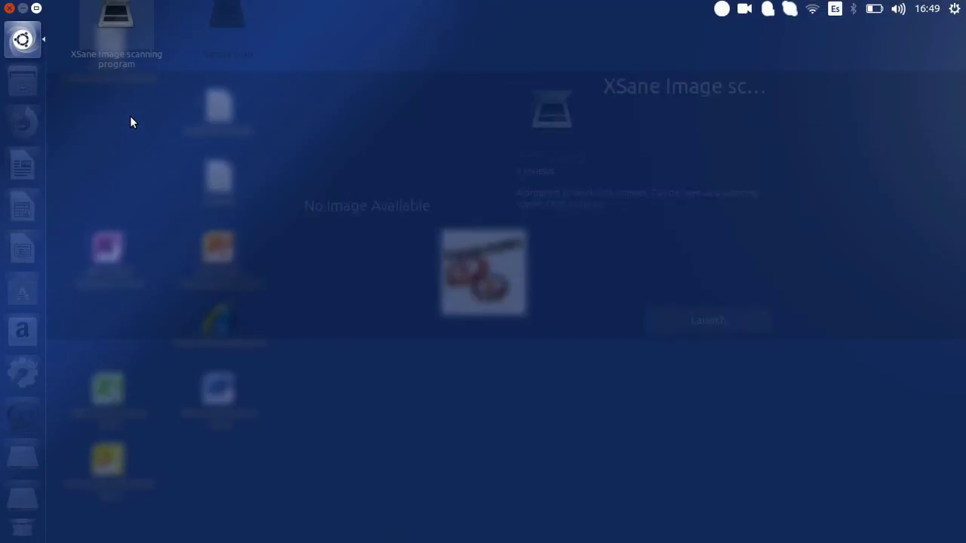
left_click(688, 315)
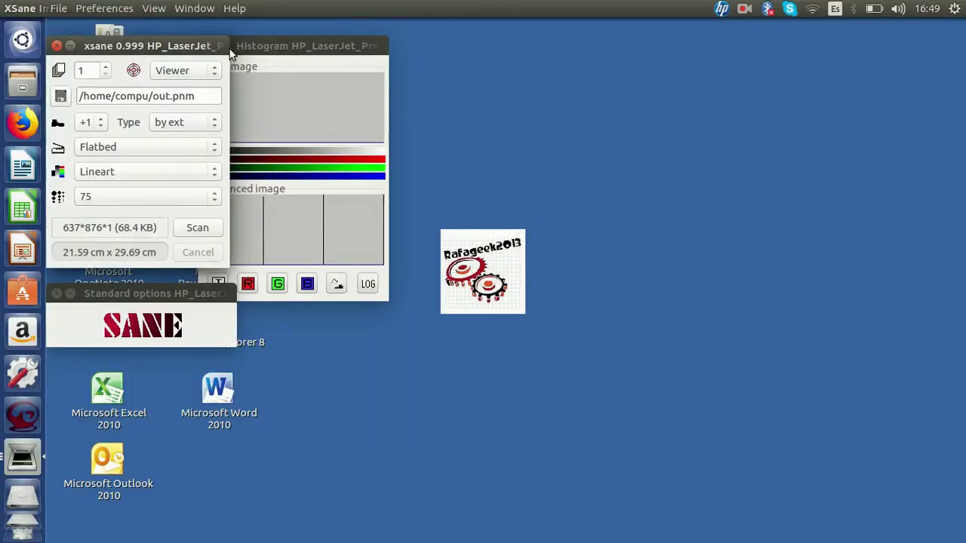
- Bring the main XSane window to the front and scan the page from the flatbed into the viewer
left_click(264, 53)
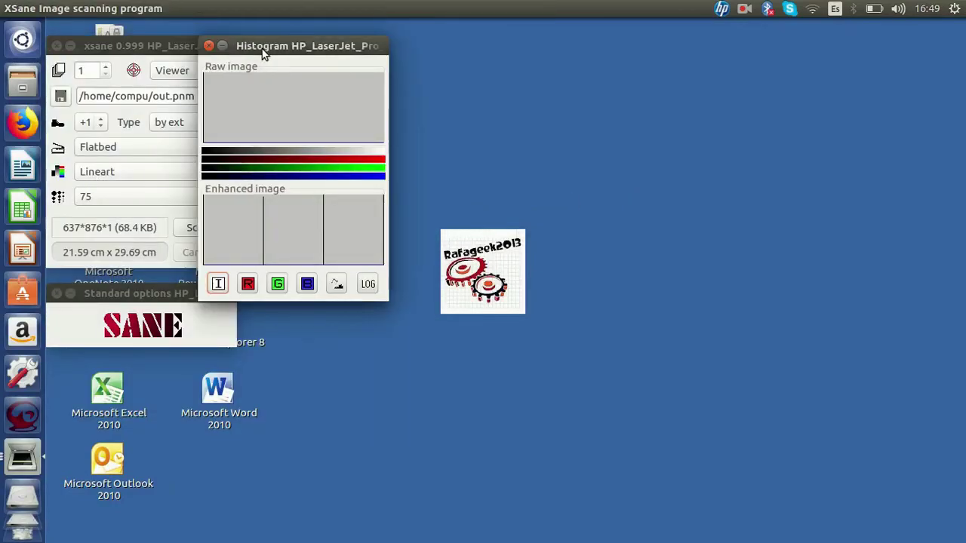
left_click(165, 46)
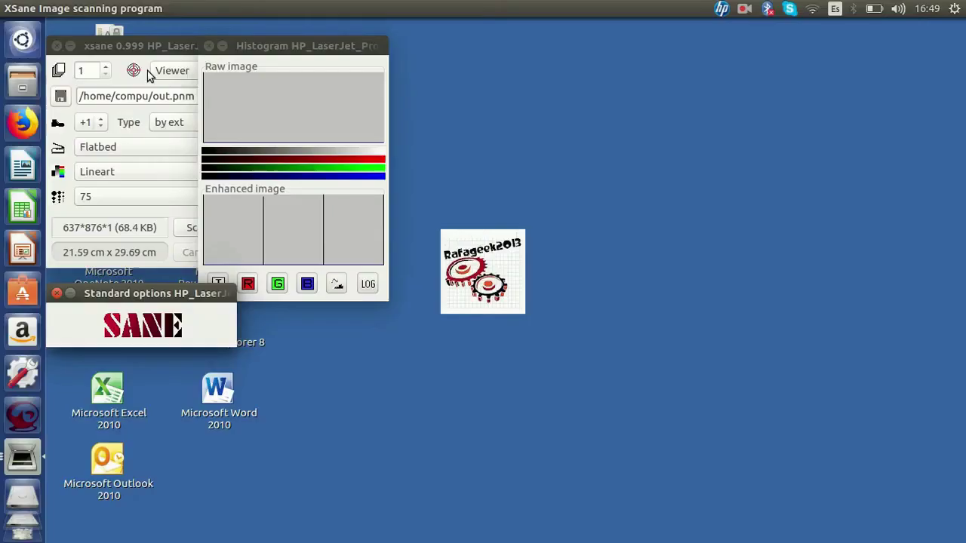
left_click(149, 73)
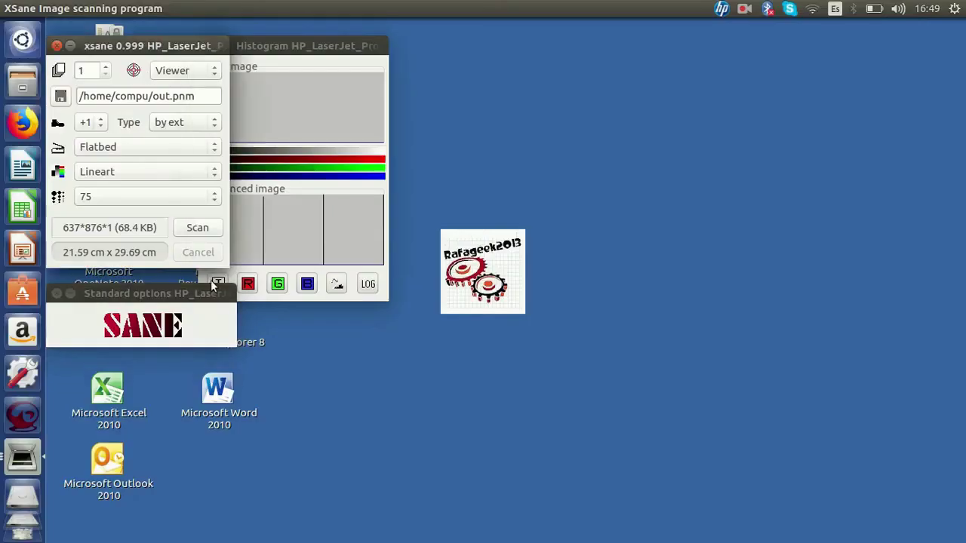
left_click(198, 228)
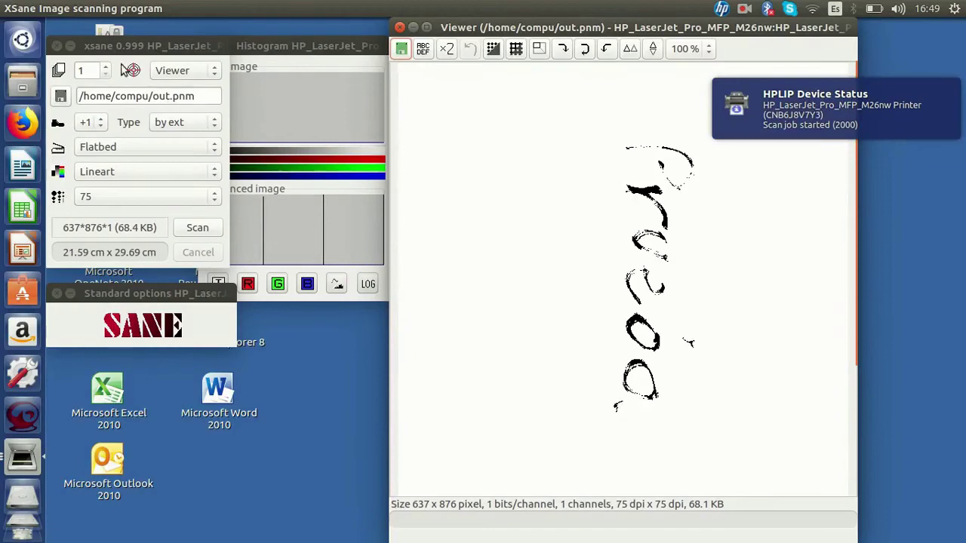
- Save the scanned image in the home folder as prueba.jpeg with the JPEG file type
left_click(402, 49)
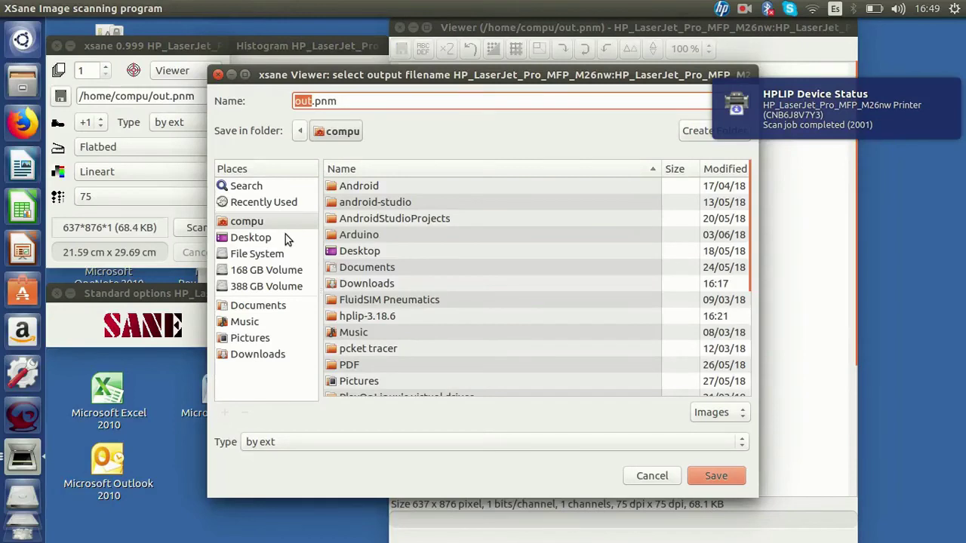
left_click(742, 447)
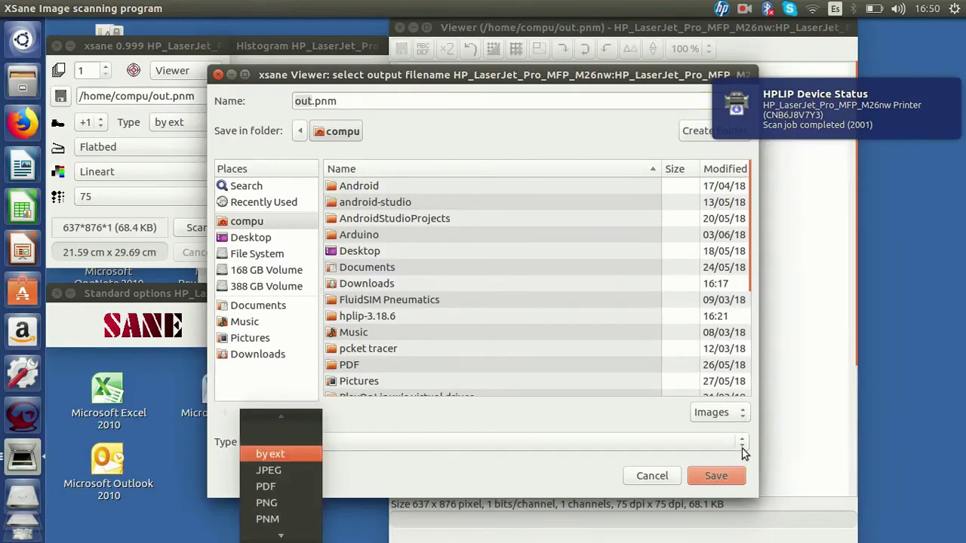
left_click(272, 470)
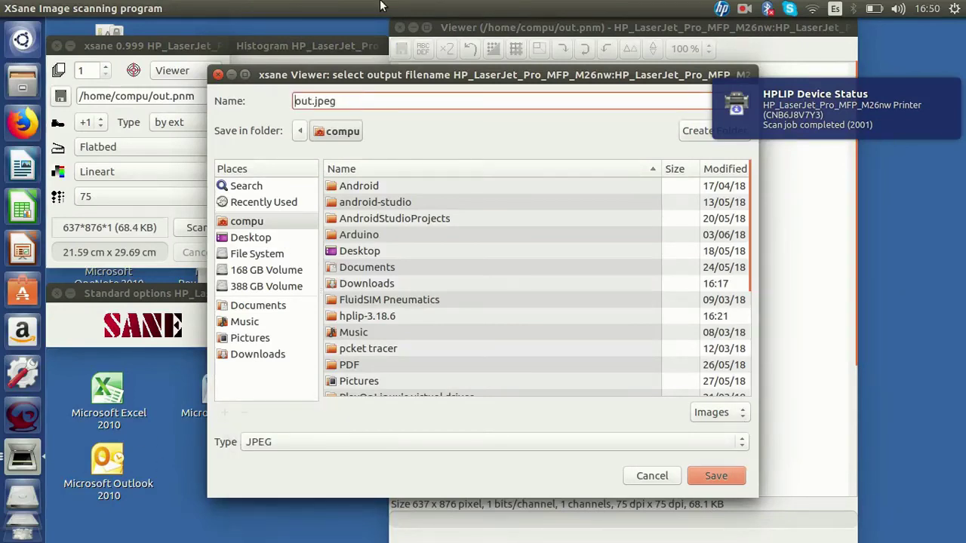
left_click_drag(312, 100, 281, 101)
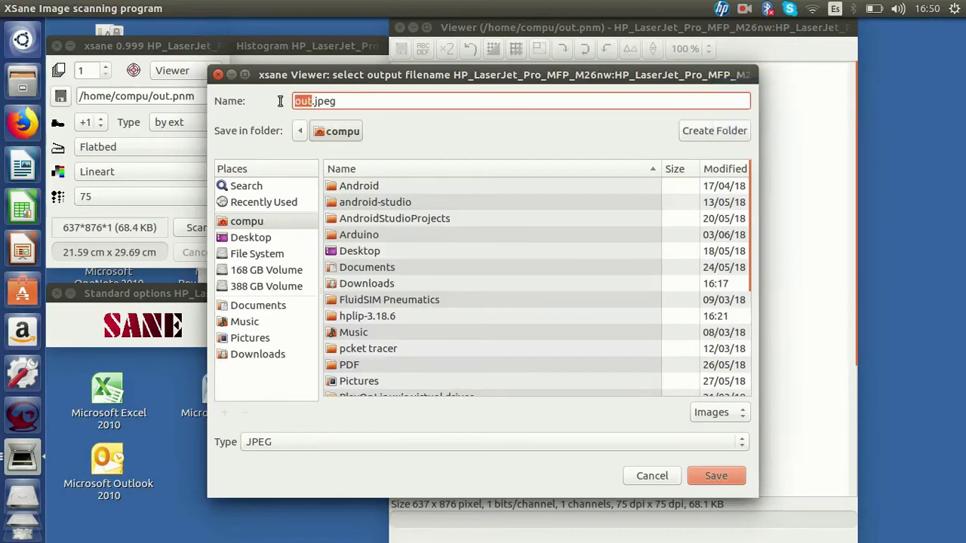
type("prueba")
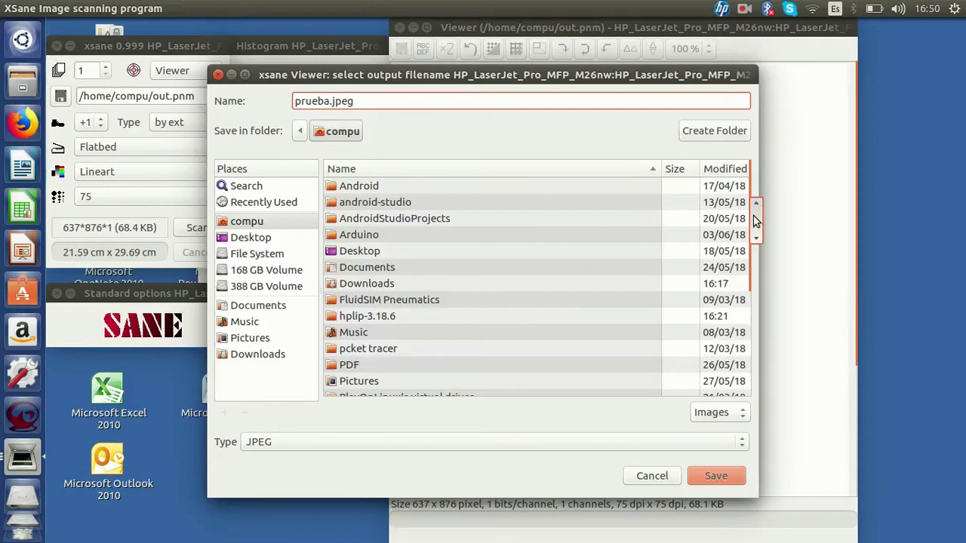
left_click_drag(756, 220, 767, 364)
left_click(717, 476)
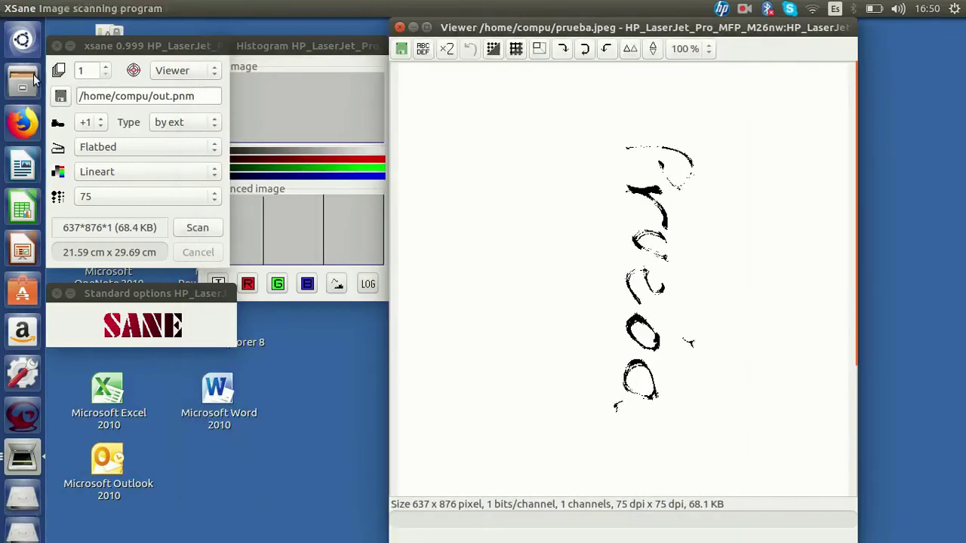
- Switch to the file manager and open the scanned image prueba.jpeg from the Home folder
left_click(31, 80)
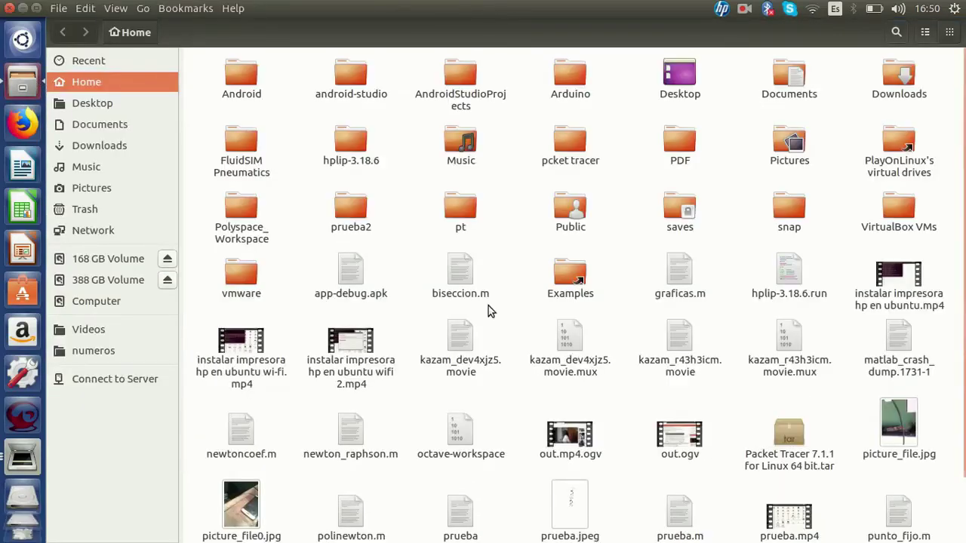
scroll(488, 305, "down", 2)
double_click(577, 444)
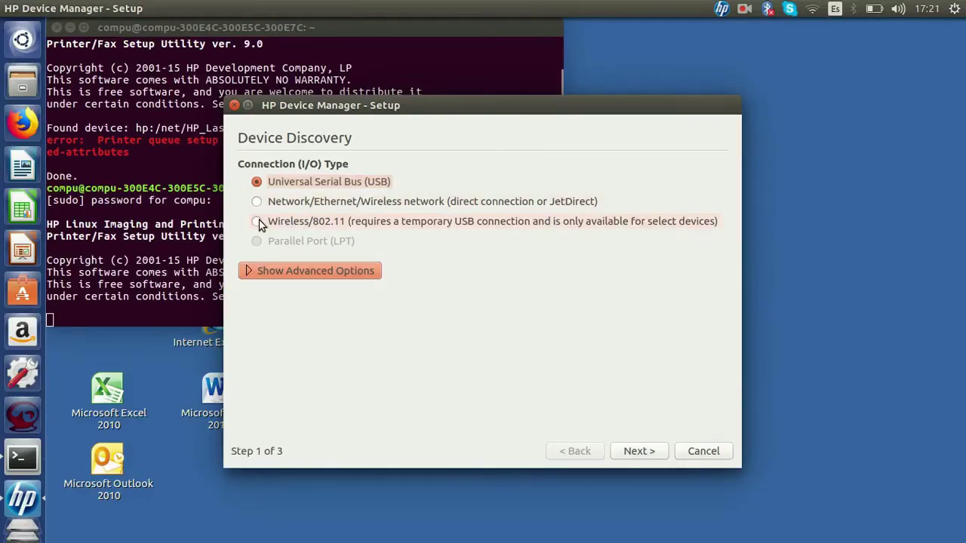
- In HP Device Manager setup, choose the network connection and run manual discovery for IP address 192.168.0.21 on Jetdirect port 2
left_click(258, 203)
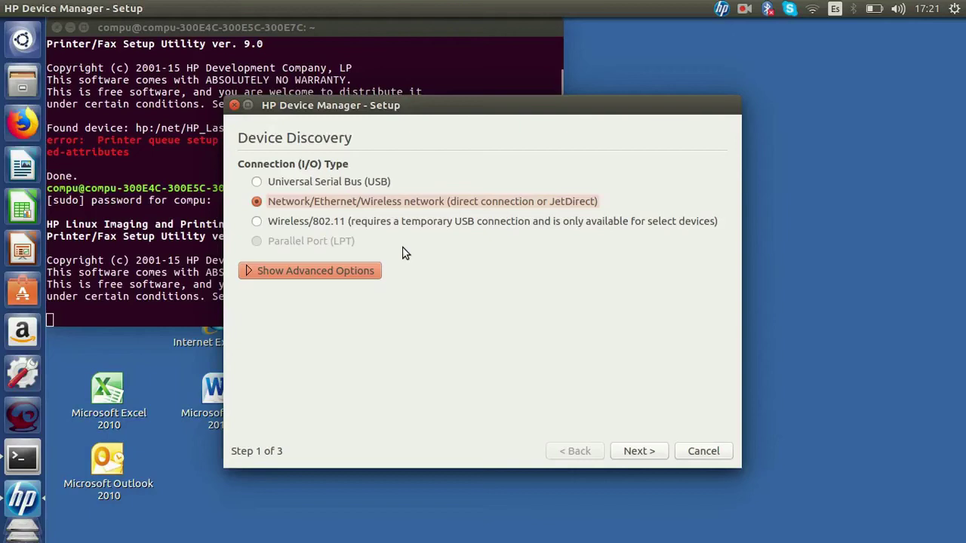
left_click(309, 273)
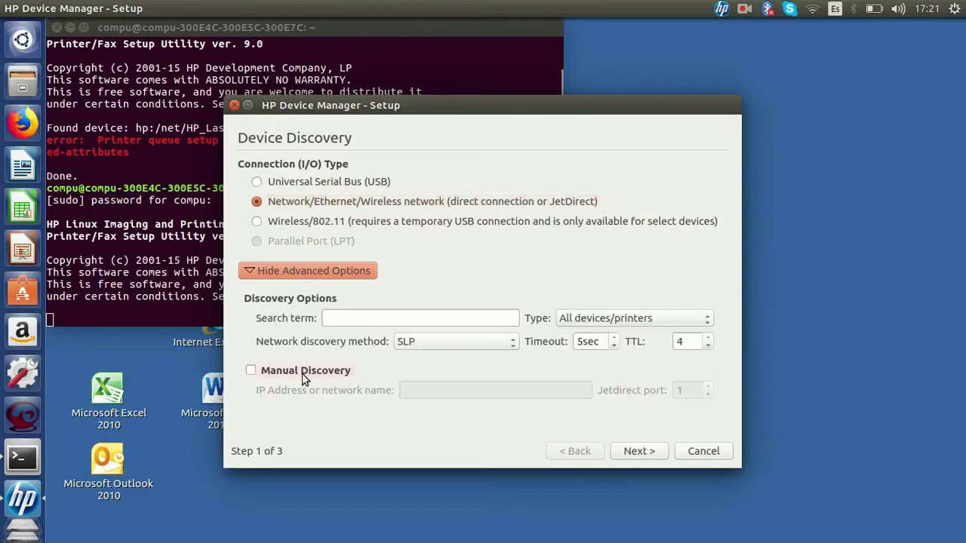
left_click(280, 369)
left_click(445, 390)
type("192")
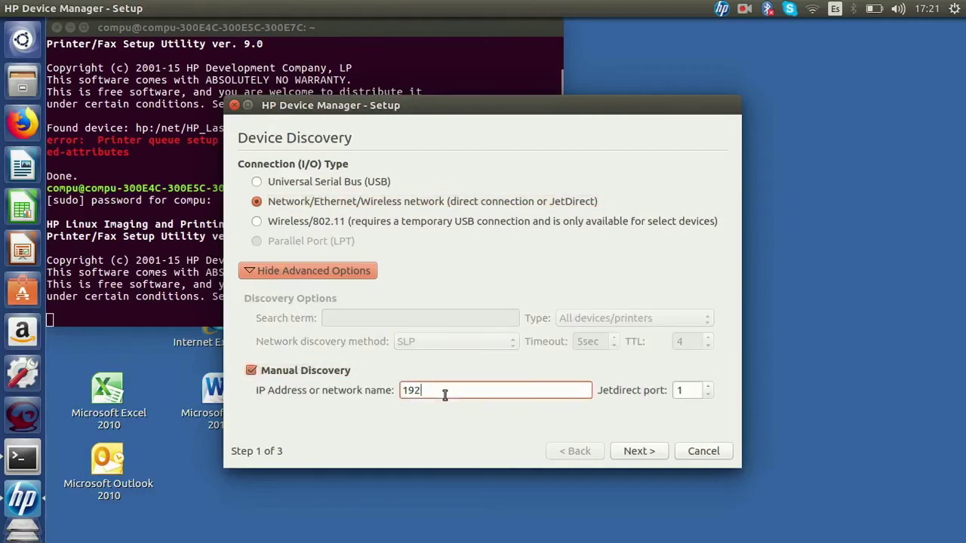
type(".168.0.21")
left_click(707, 386)
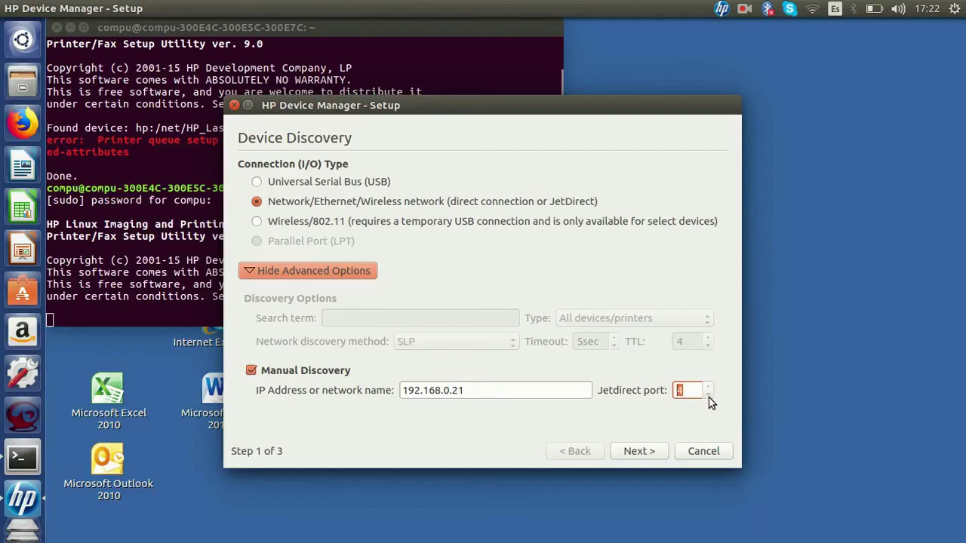
left_click(710, 385)
left_click(651, 453)
- Select the discovered HP LaserJet Pro MFP m26nw and add it as a printer with the default name and PPD file
left_click(436, 185)
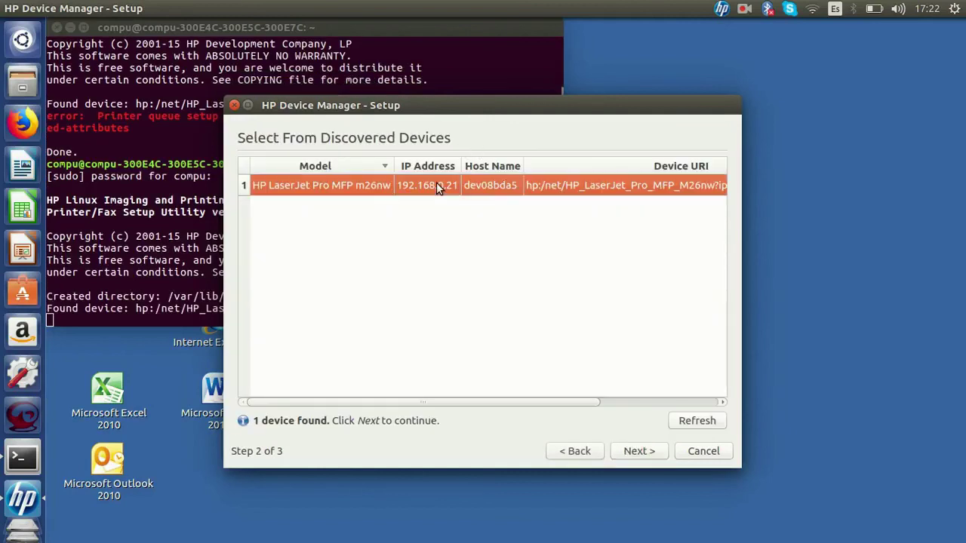
left_click(638, 451)
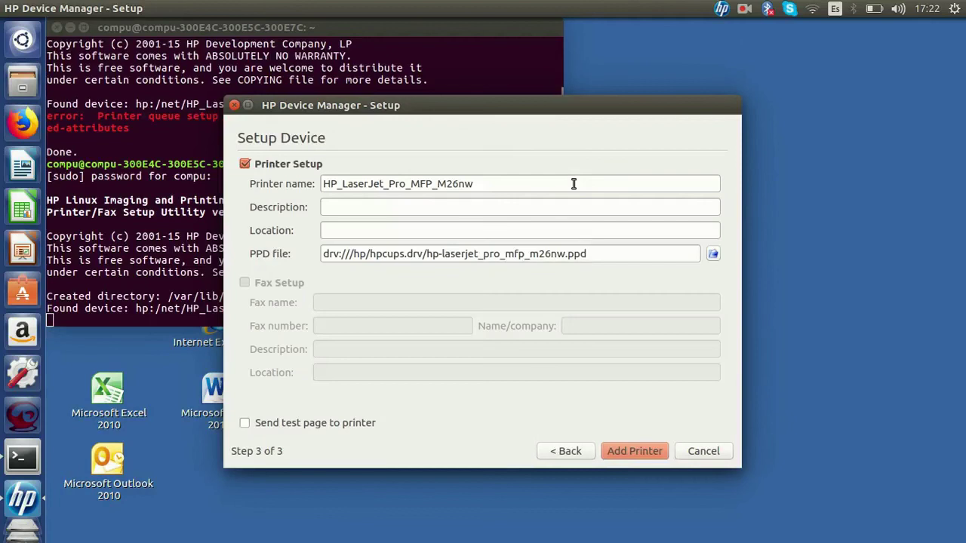
left_click(633, 455)
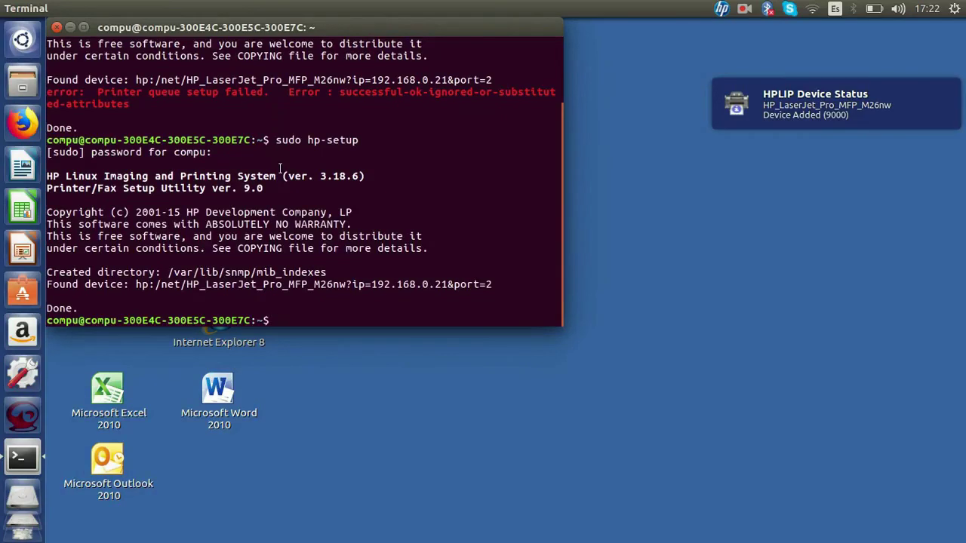
- Switch to LibreOffice Writer and write "Prueba sgunda impresora wifi" in a blank document
left_click(23, 168)
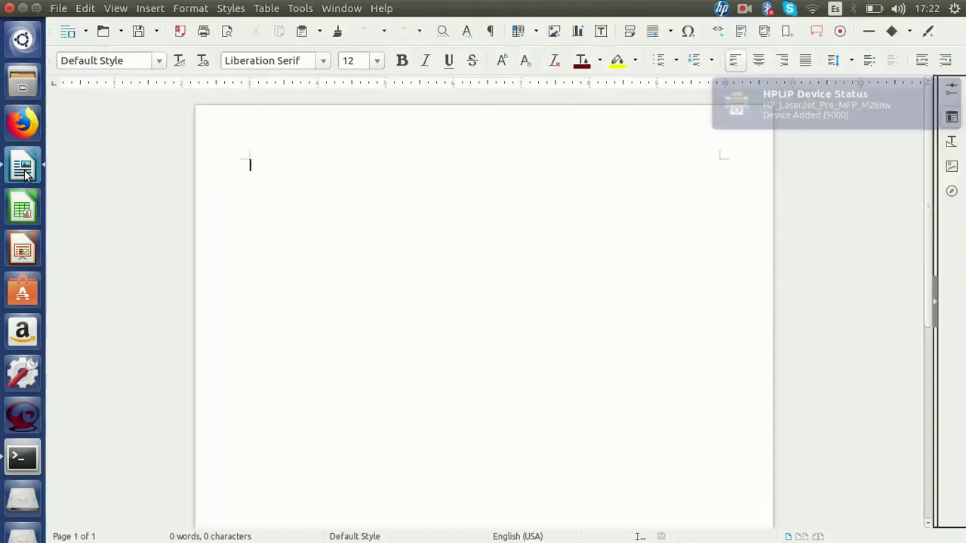
type("prueba")
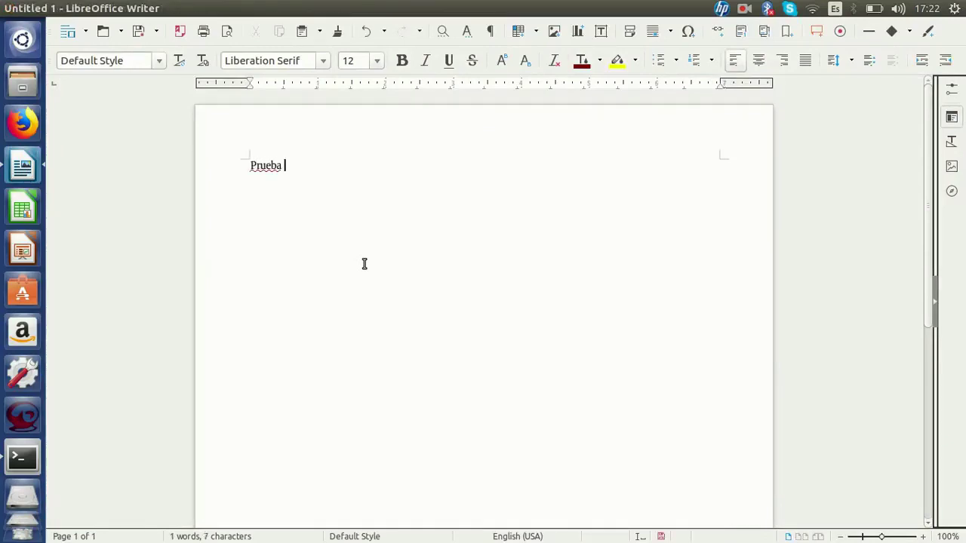
type(" sgunda impresora wifi")
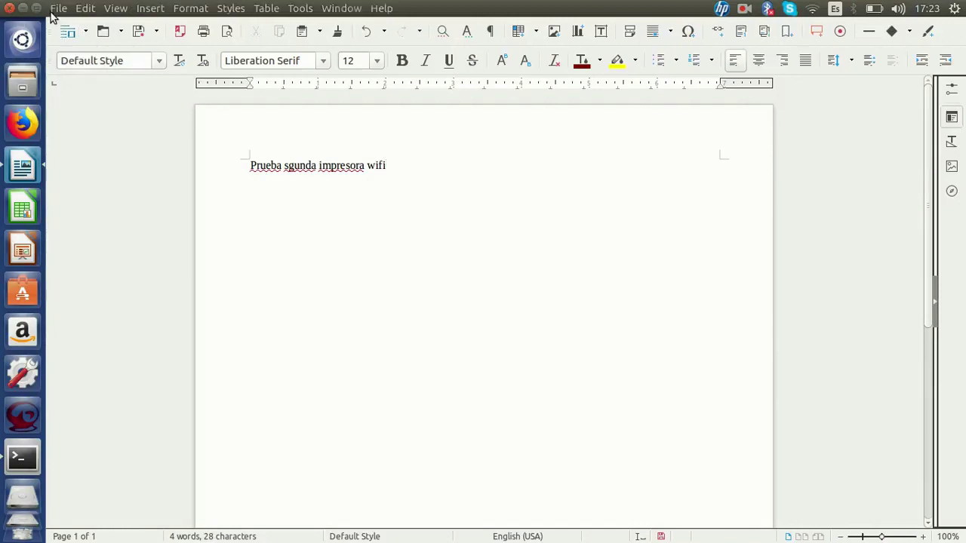
- Print one copy of all pages of the document on the HP-LaserJet-Pro-MFP-M26nw printer
left_click(58, 9)
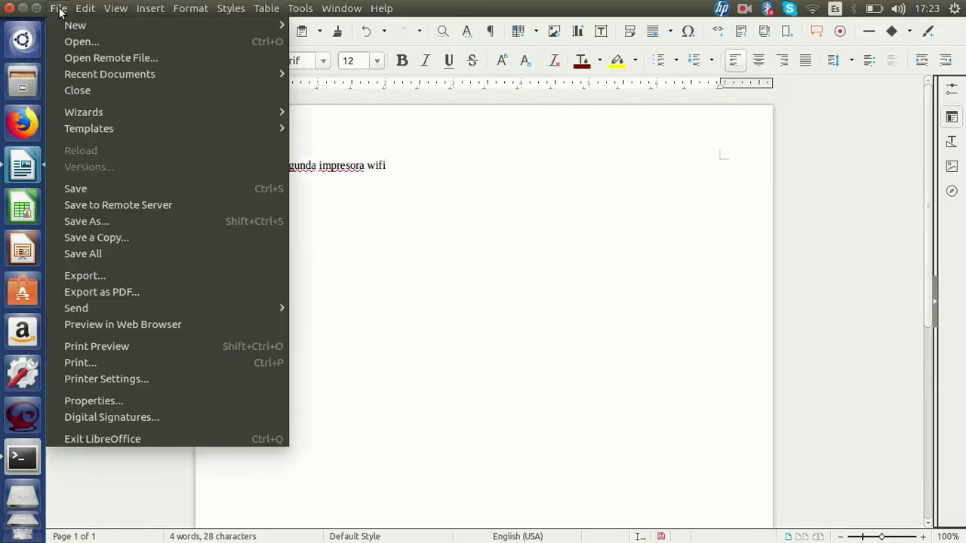
left_click(116, 362)
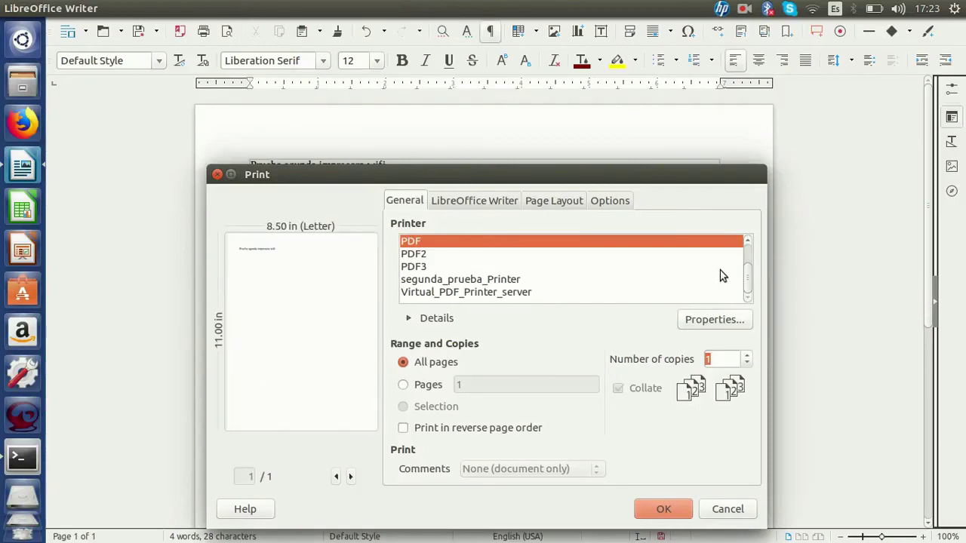
left_click_drag(750, 283, 748, 259)
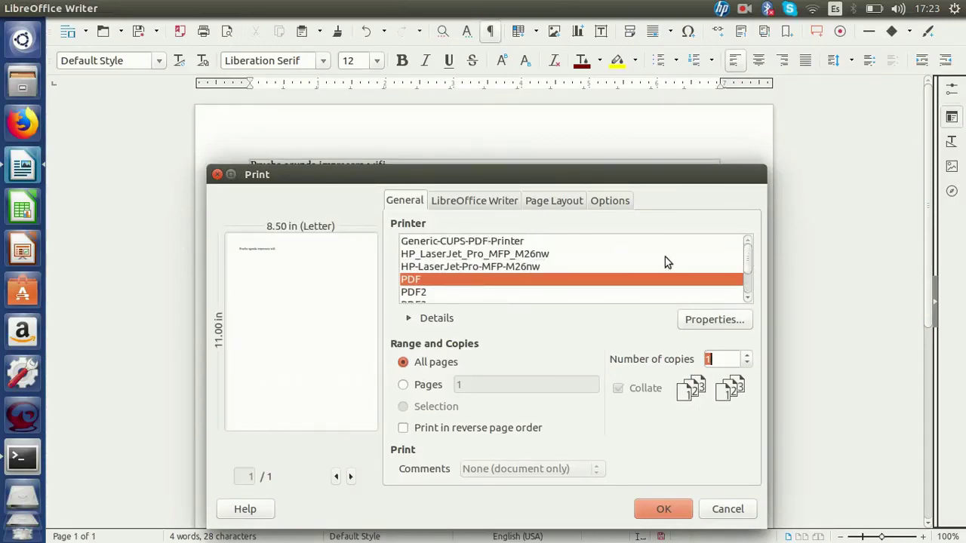
left_click(626, 254)
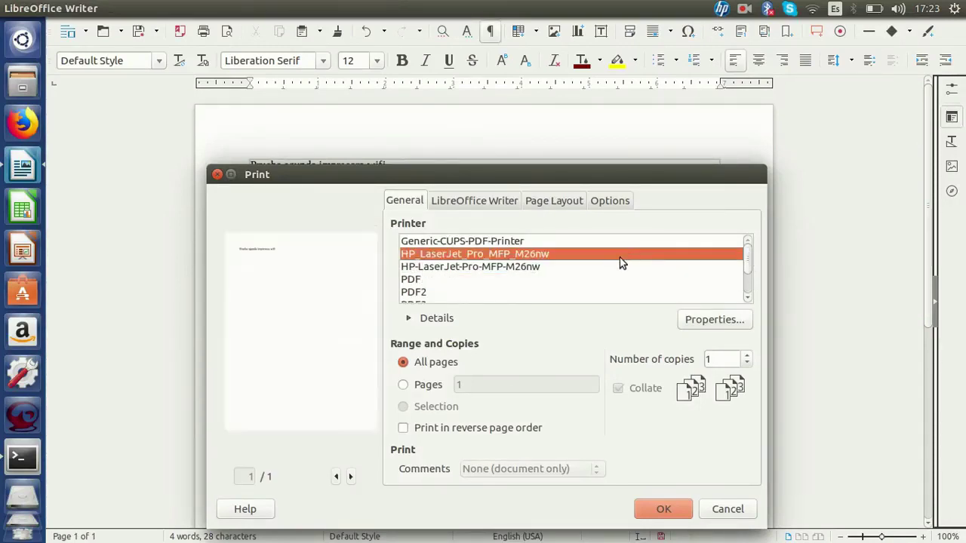
left_click(607, 268)
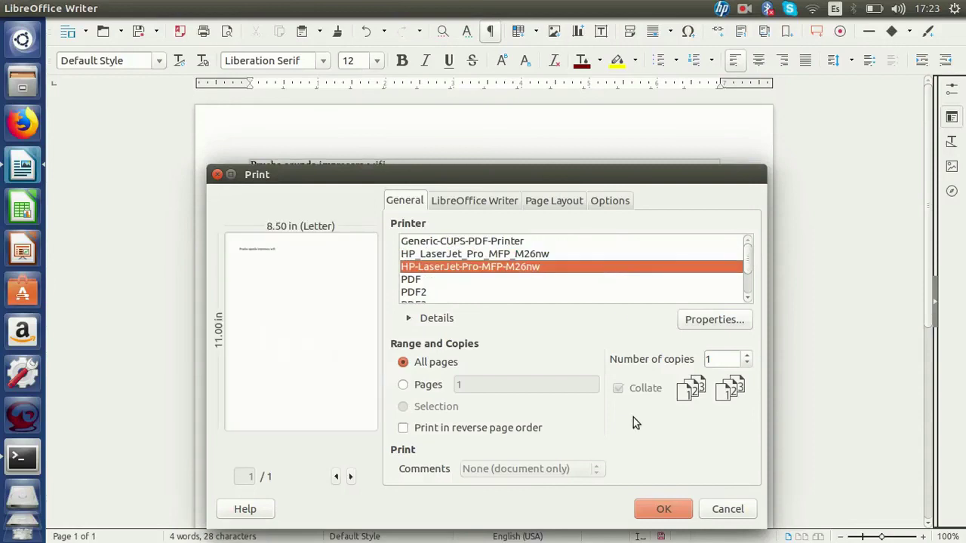
left_click(664, 510)
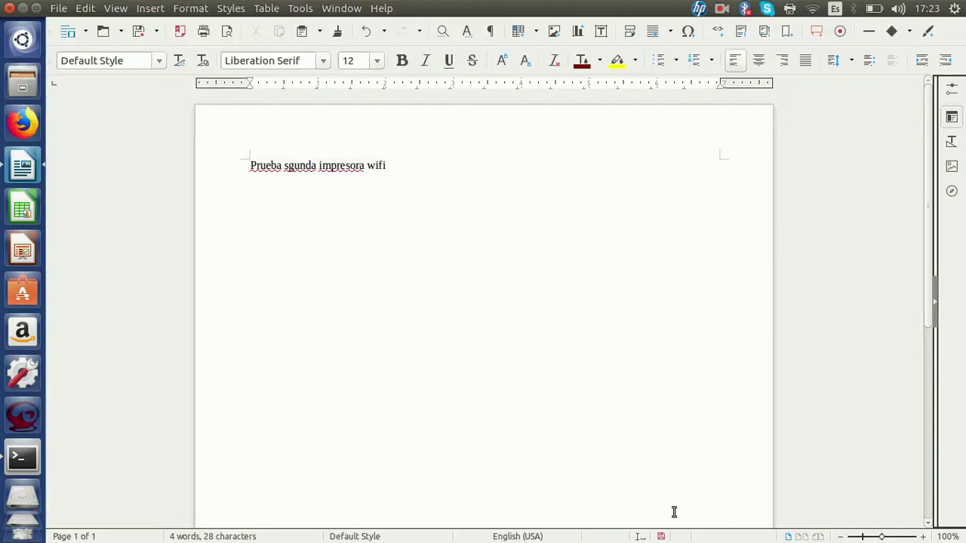